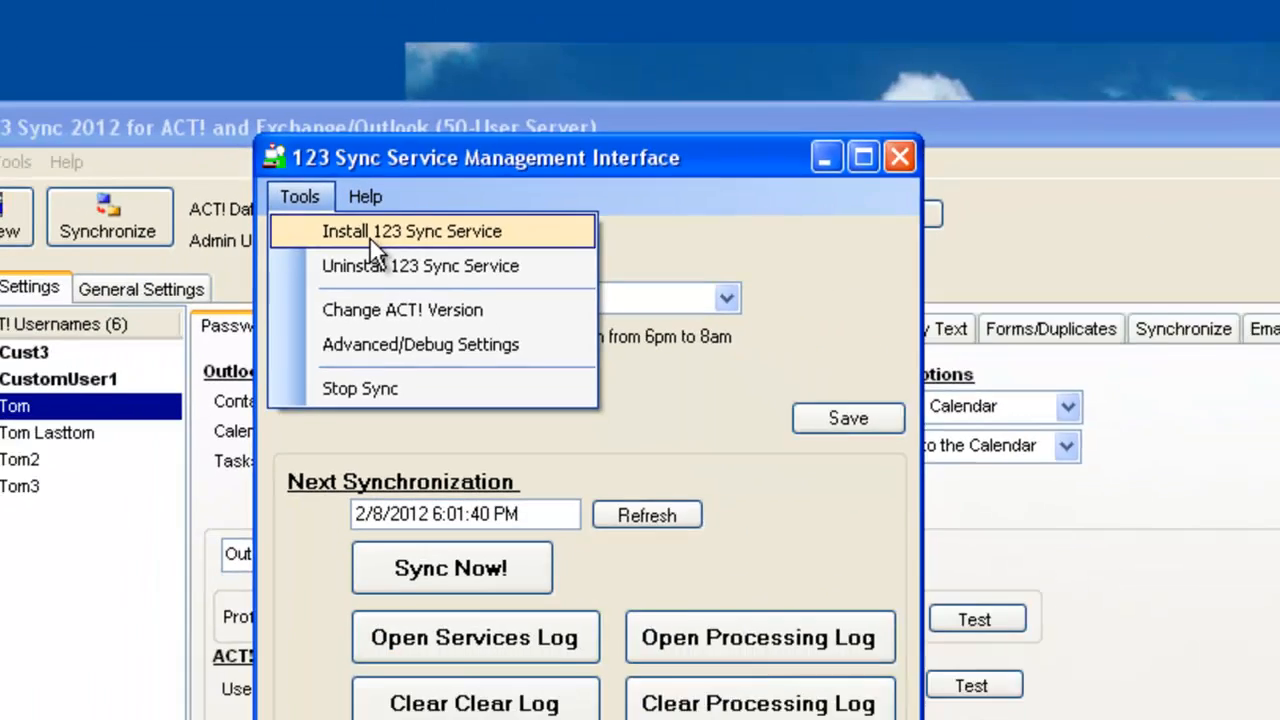
Step: Install the 123 Sync Service, accepting 14 as the ACT! version
{"action": "left_click", "coordinate": [300, 228]}
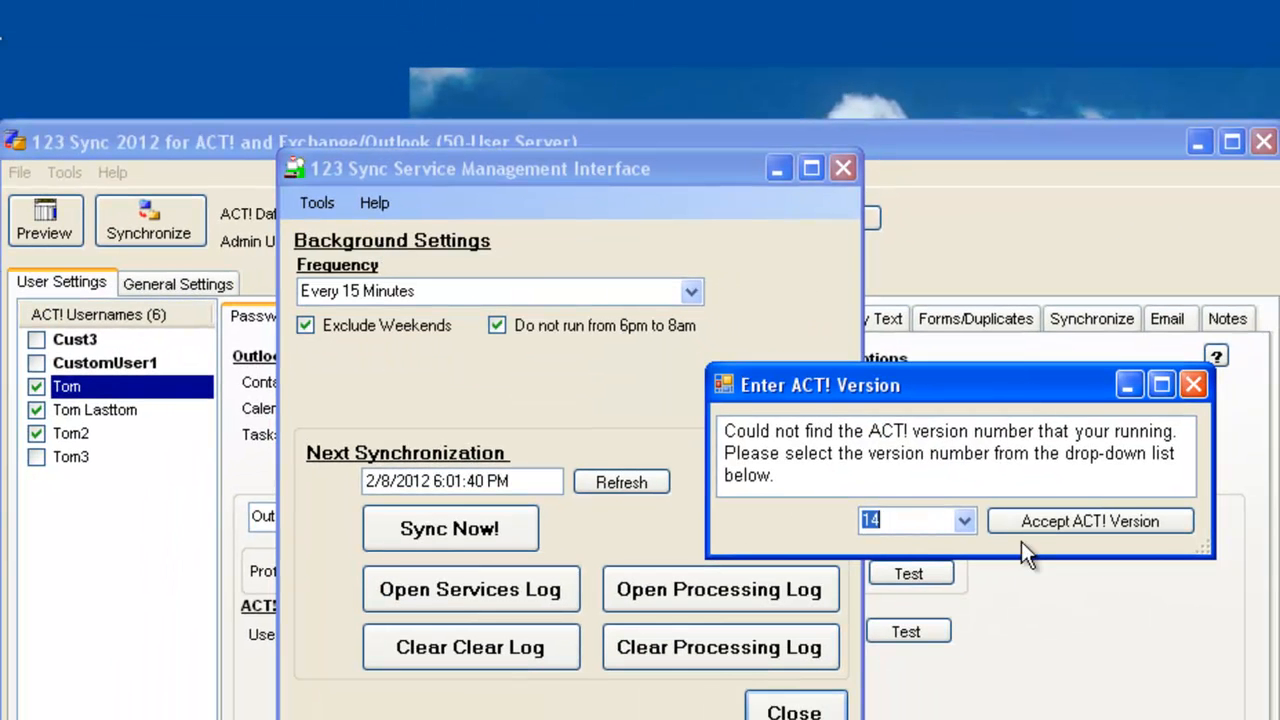
{"action": "left_click", "coordinate": [963, 520]}
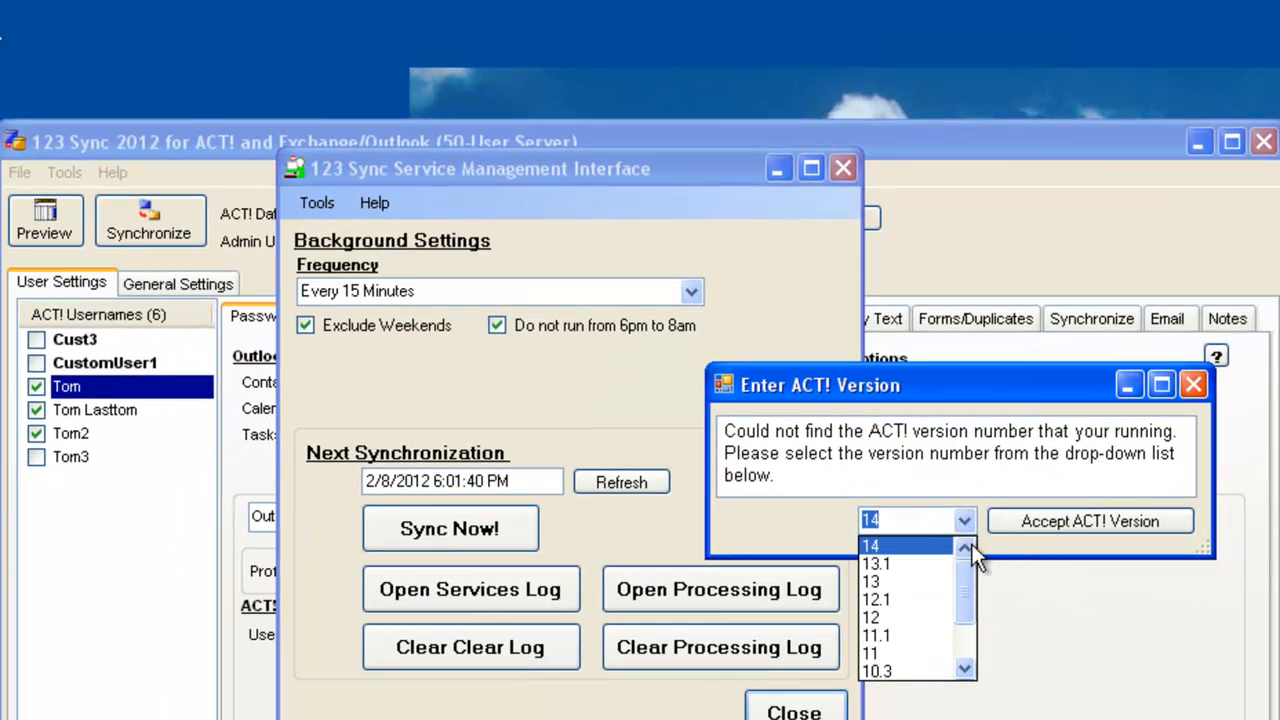
{"action": "left_click", "coordinate": [937, 548]}
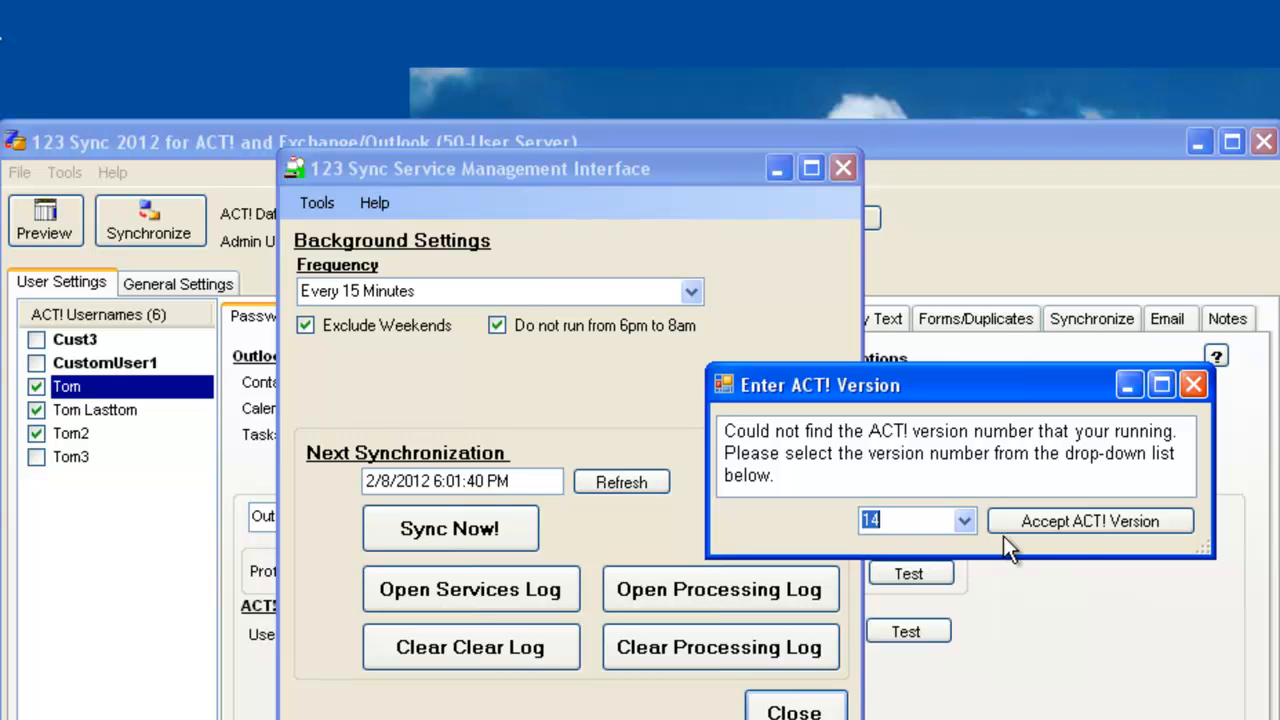
{"action": "left_click", "coordinate": [1027, 519]}
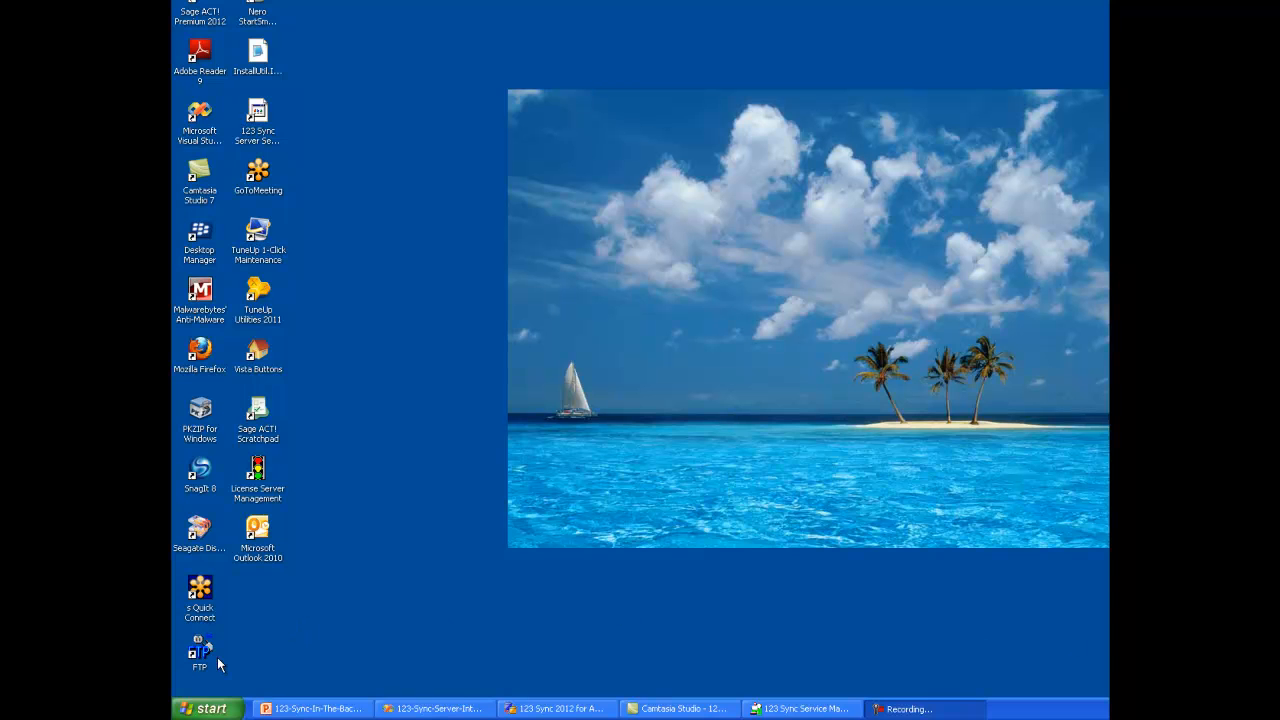
Step: Open Windows Explorer from the Windows accessories
{"action": "left_click", "coordinate": [210, 709]}
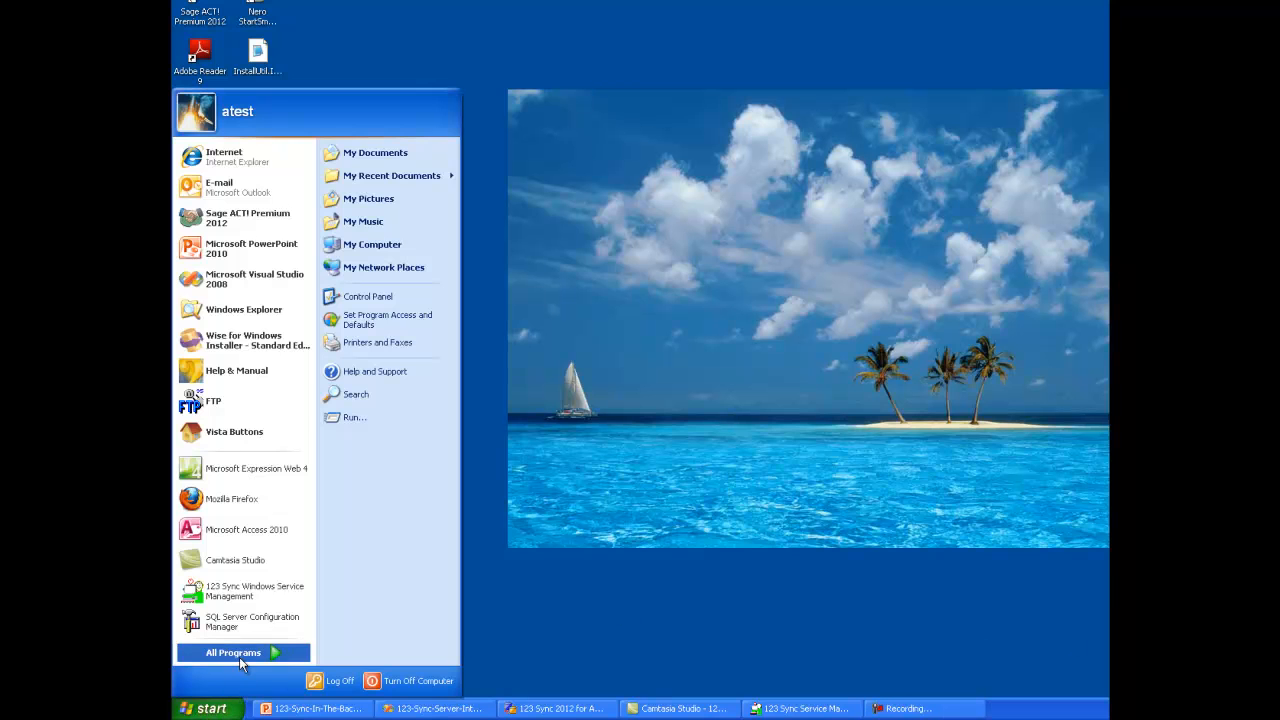
{"action": "mouse_move", "coordinate": [239, 657]}
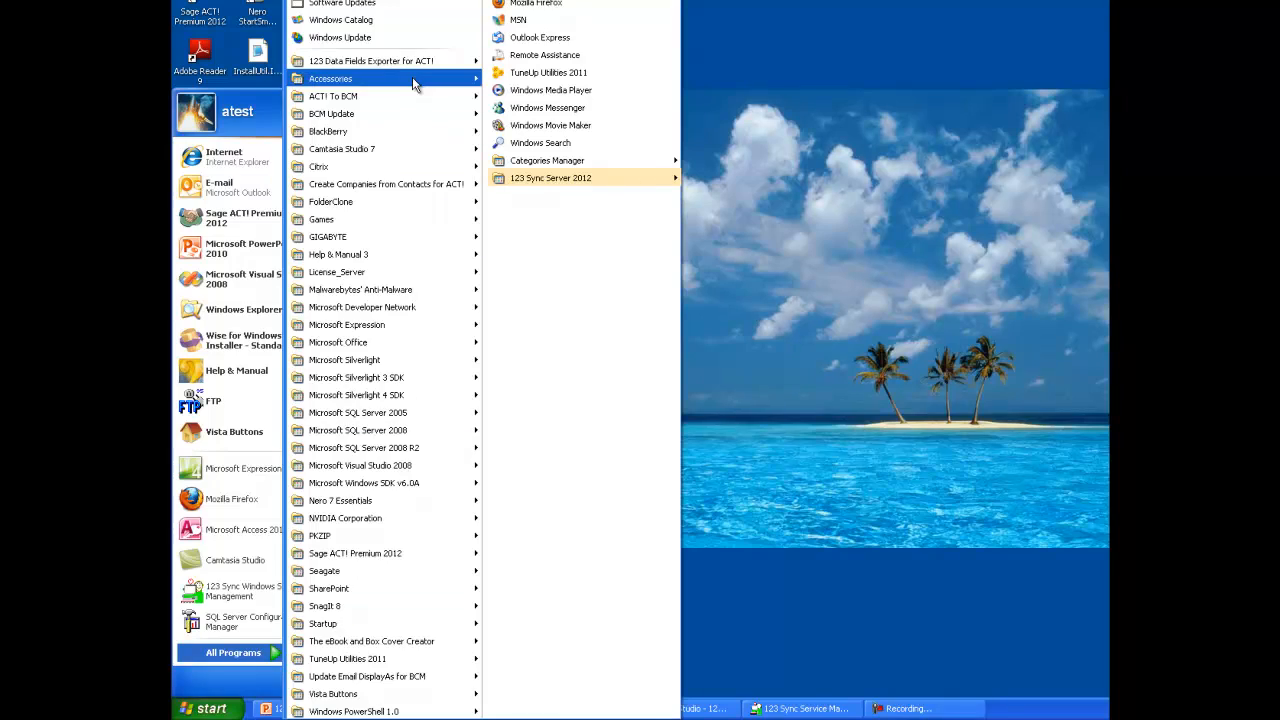
{"action": "mouse_move", "coordinate": [414, 80]}
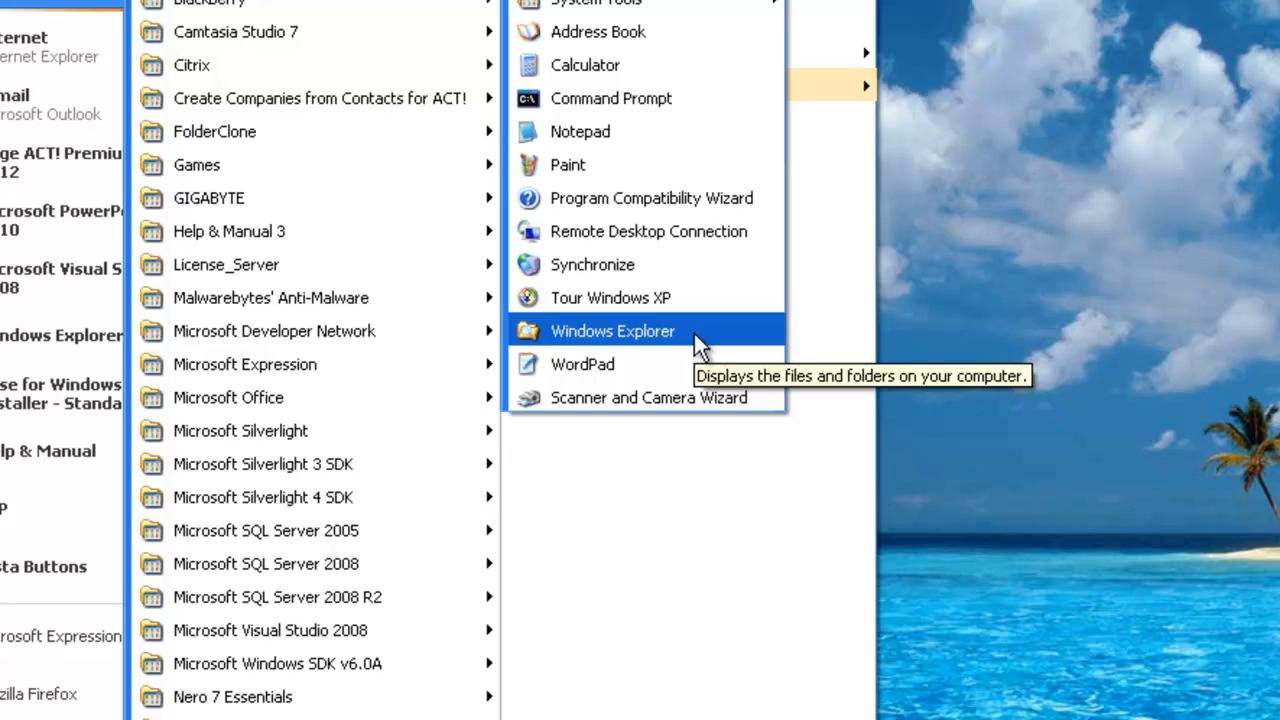
{"action": "left_click", "coordinate": [694, 333]}
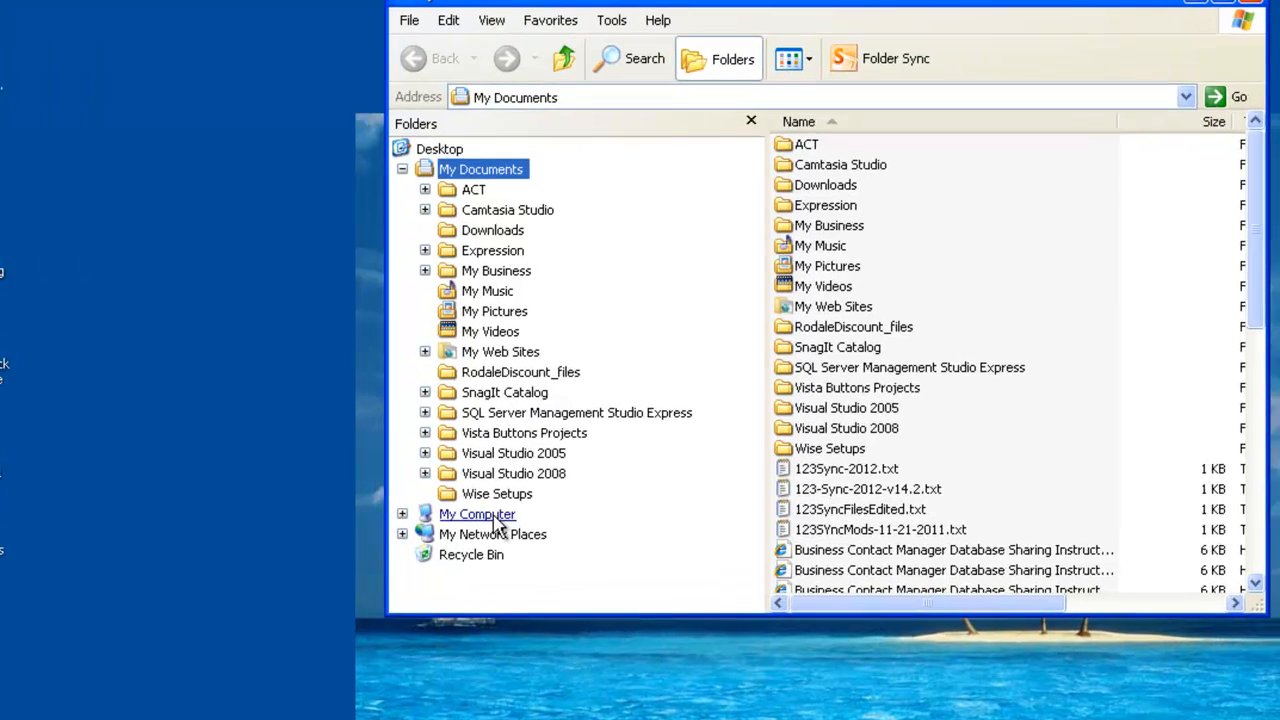
Step: Open Computer Management for My Computer and move its window fully into view
{"action": "left_click", "coordinate": [552, 478]}
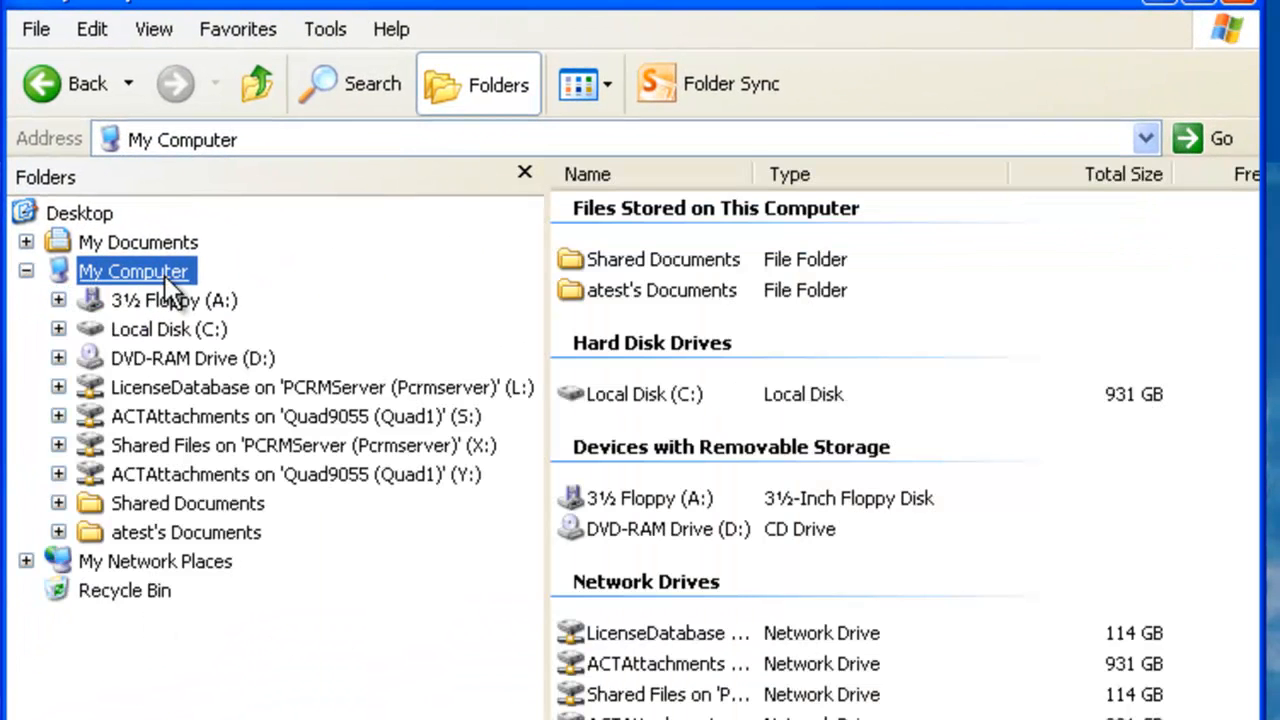
{"action": "right_click", "coordinate": [199, 265]}
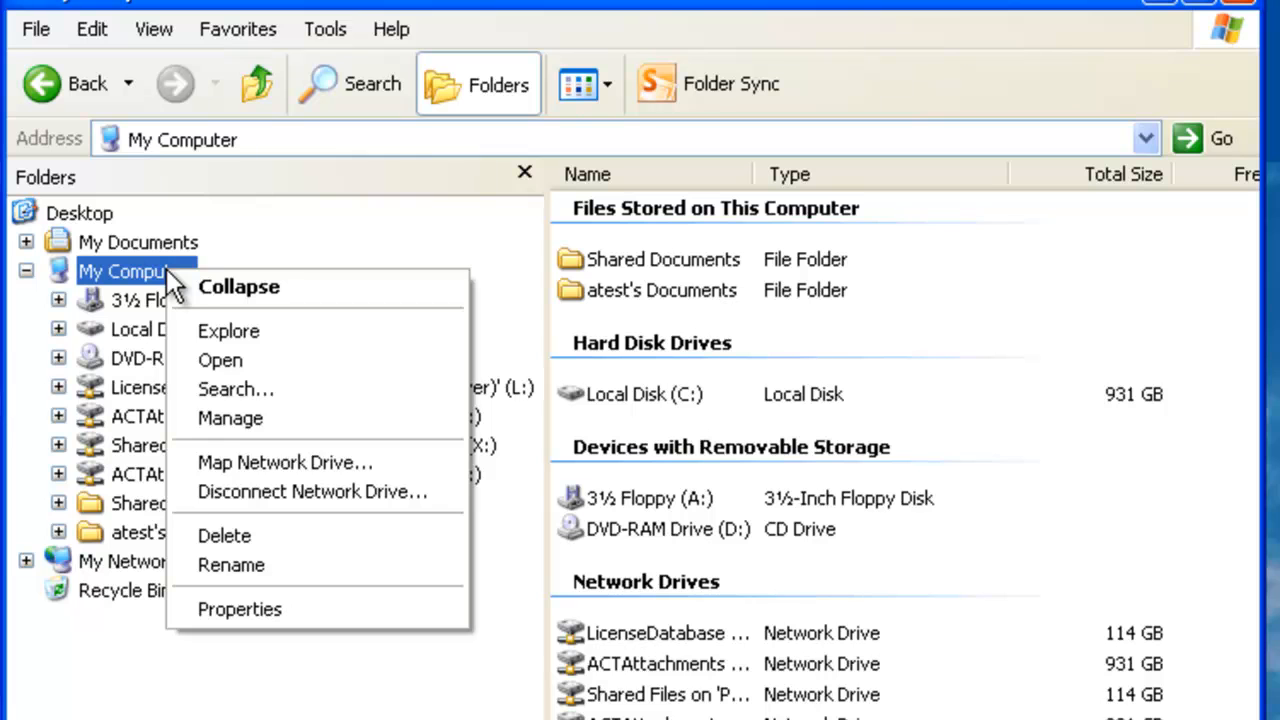
{"action": "left_click", "coordinate": [233, 422]}
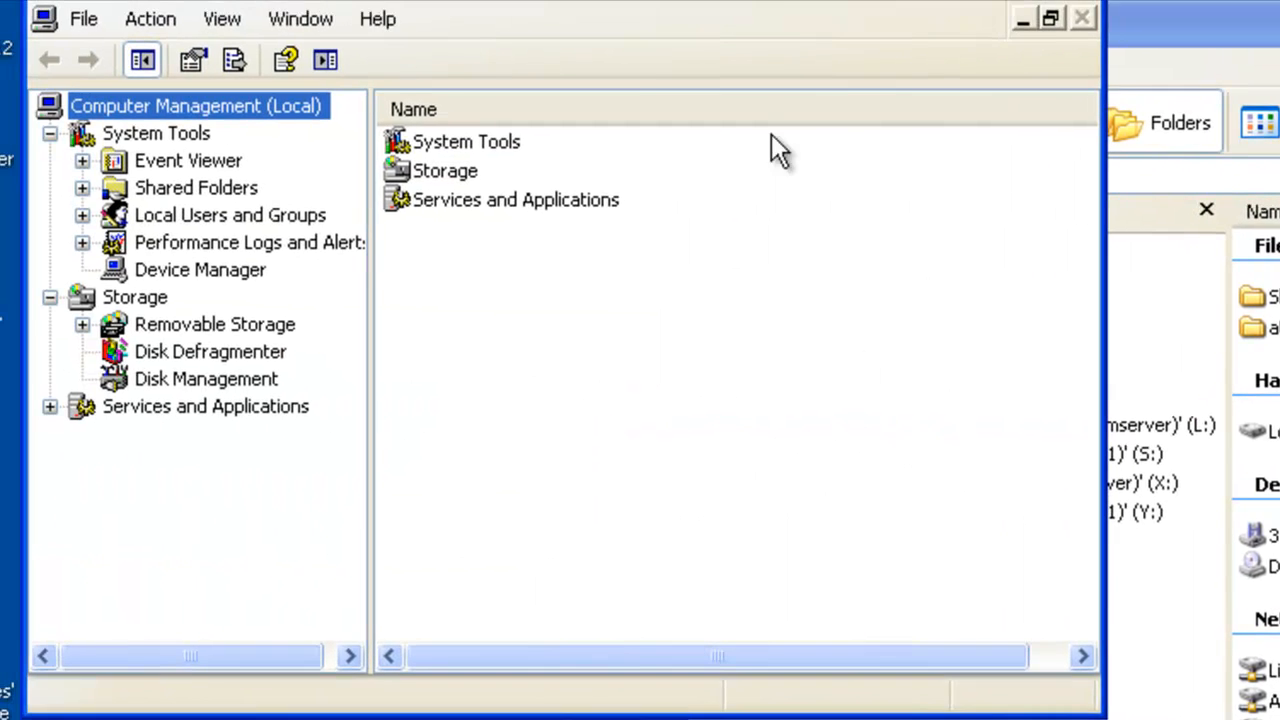
{"action": "left_click_drag", "start_coordinate": [768, 2], "coordinate": [1116, 112]}
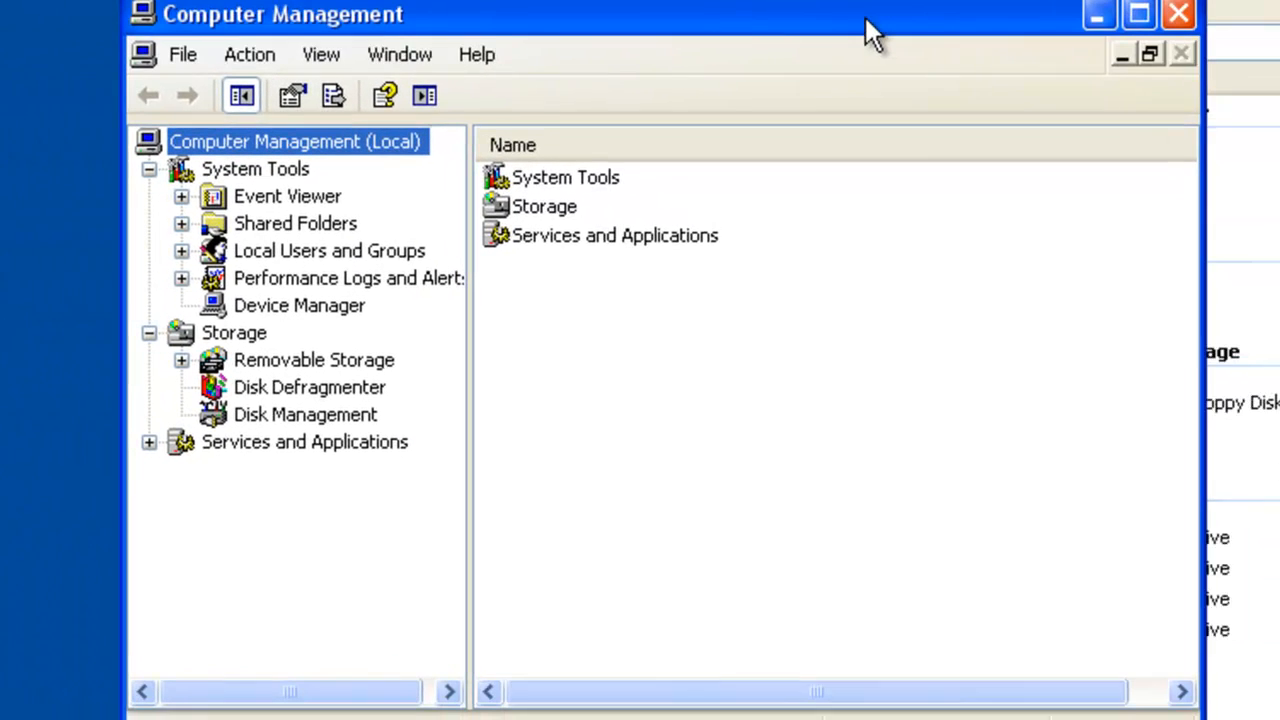
{"action": "left_click_drag", "start_coordinate": [866, 18], "coordinate": [884, 31]}
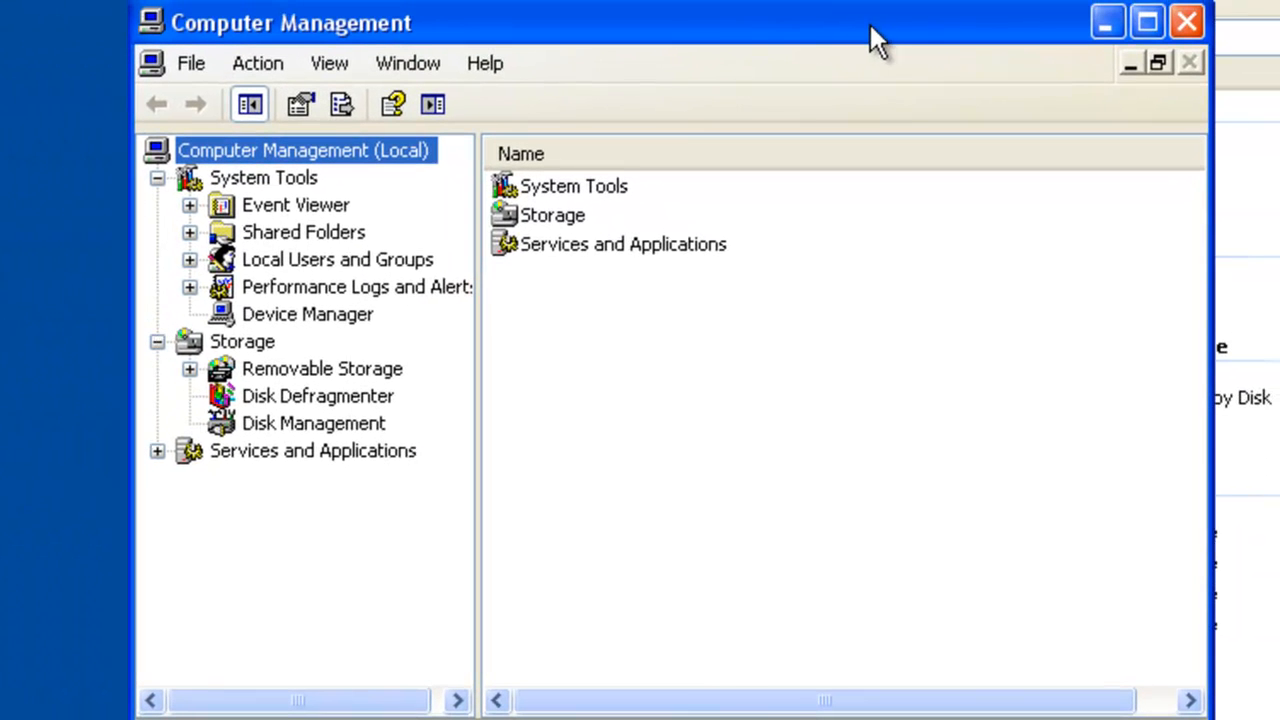
Step: Open the Services list under Services and Applications, and select the 123.Sync.2012.SVR service
{"action": "left_click", "coordinate": [313, 455]}
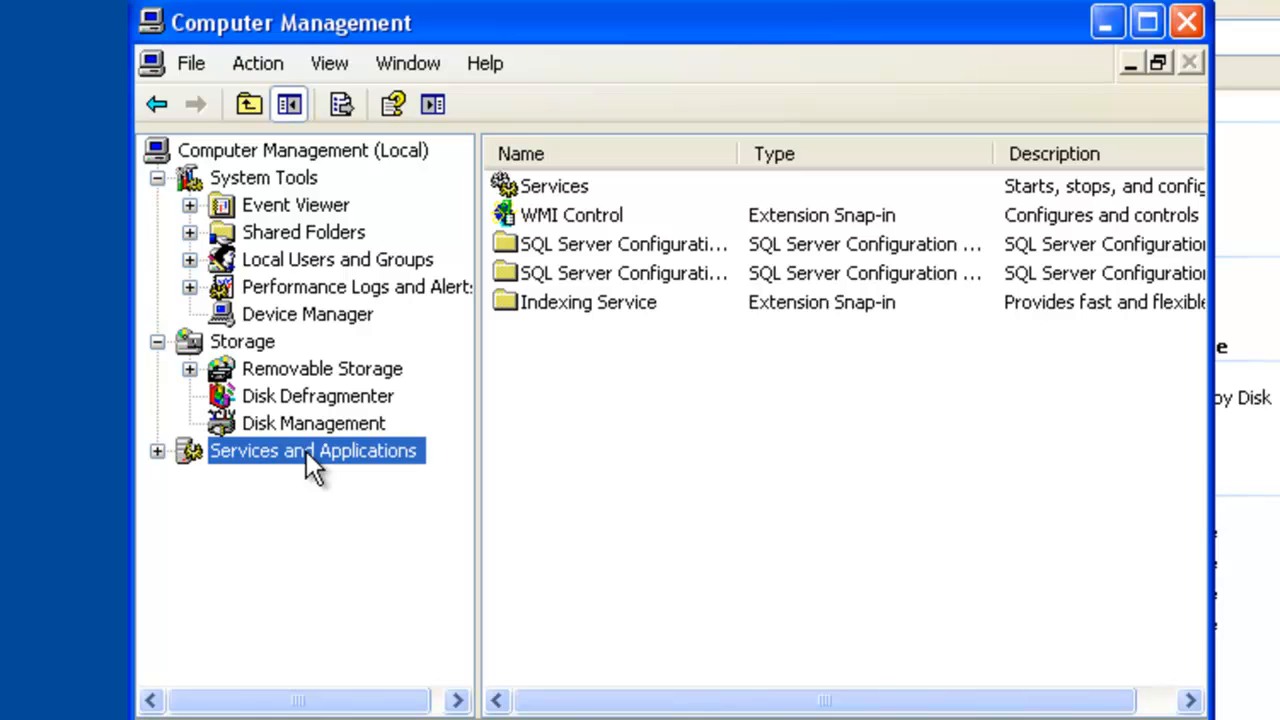
{"action": "double_click", "coordinate": [554, 188]}
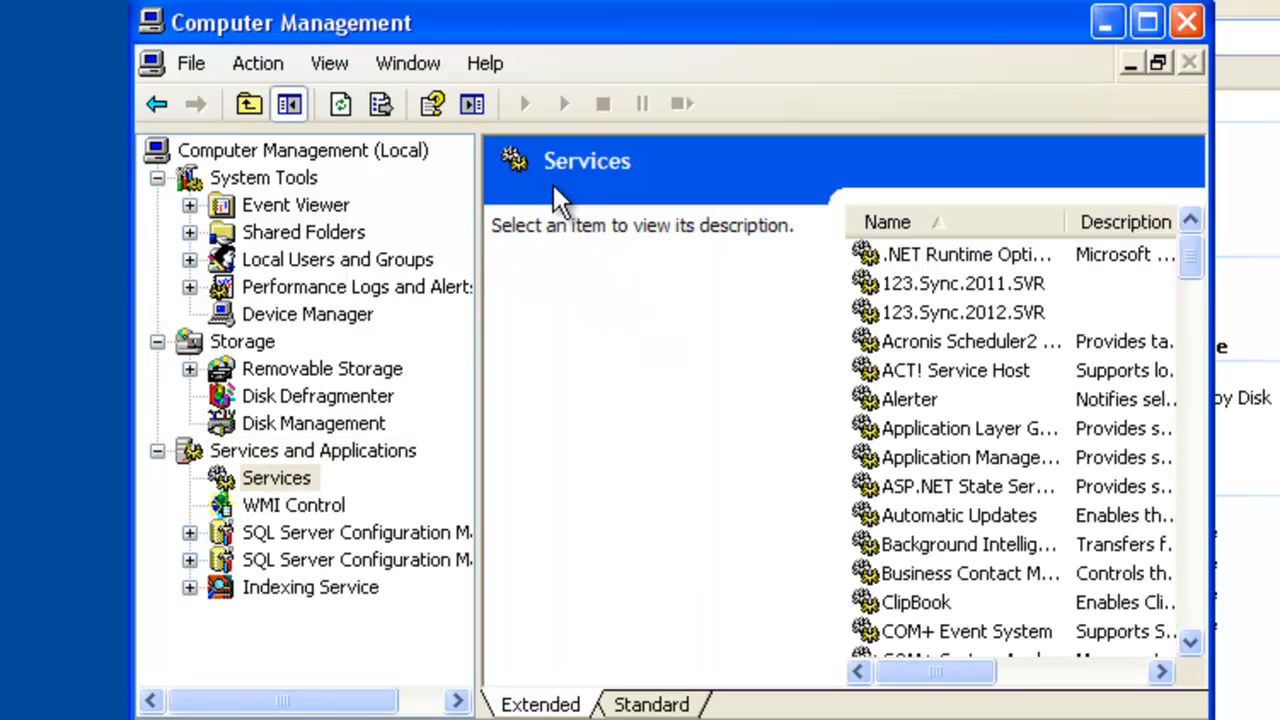
{"action": "left_click", "coordinate": [1015, 311]}
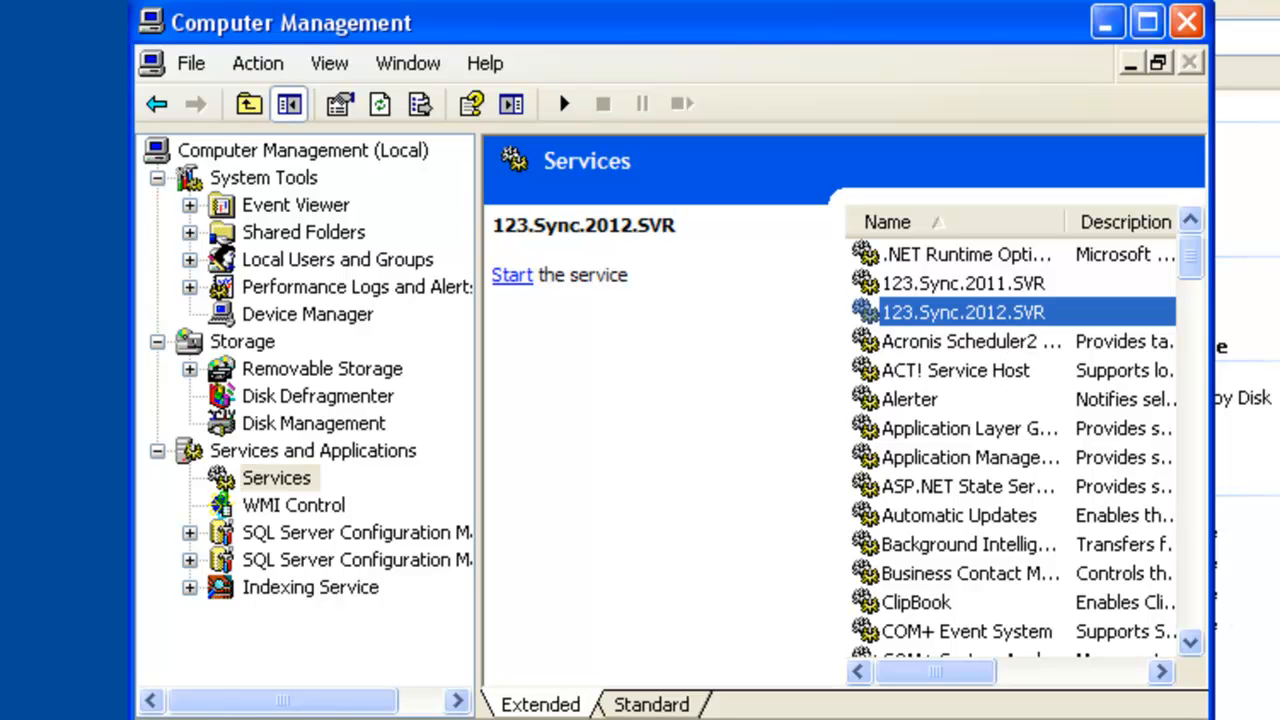
{"action": "left_click_drag", "start_coordinate": [1210, 719], "coordinate": [1279, 719]}
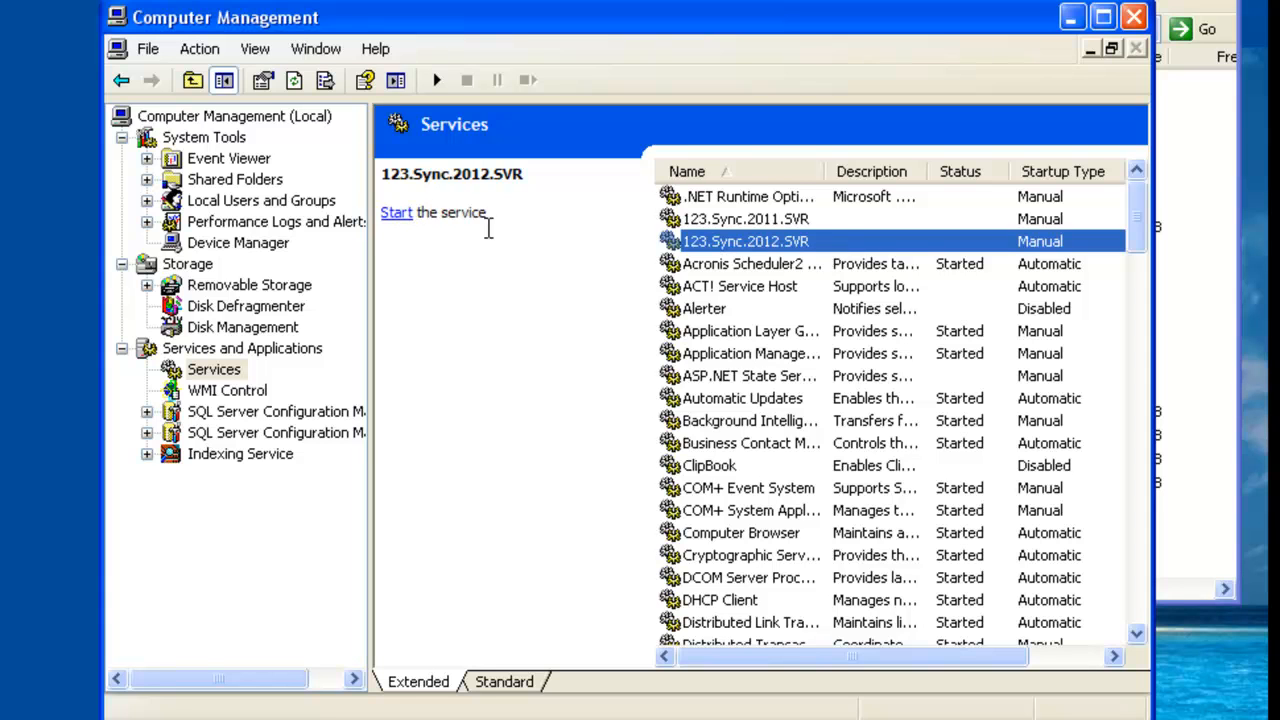
Step: In the properties of the 123.Sync.2012.SVR service, set it to log on with the account atest
{"action": "right_click", "coordinate": [746, 245]}
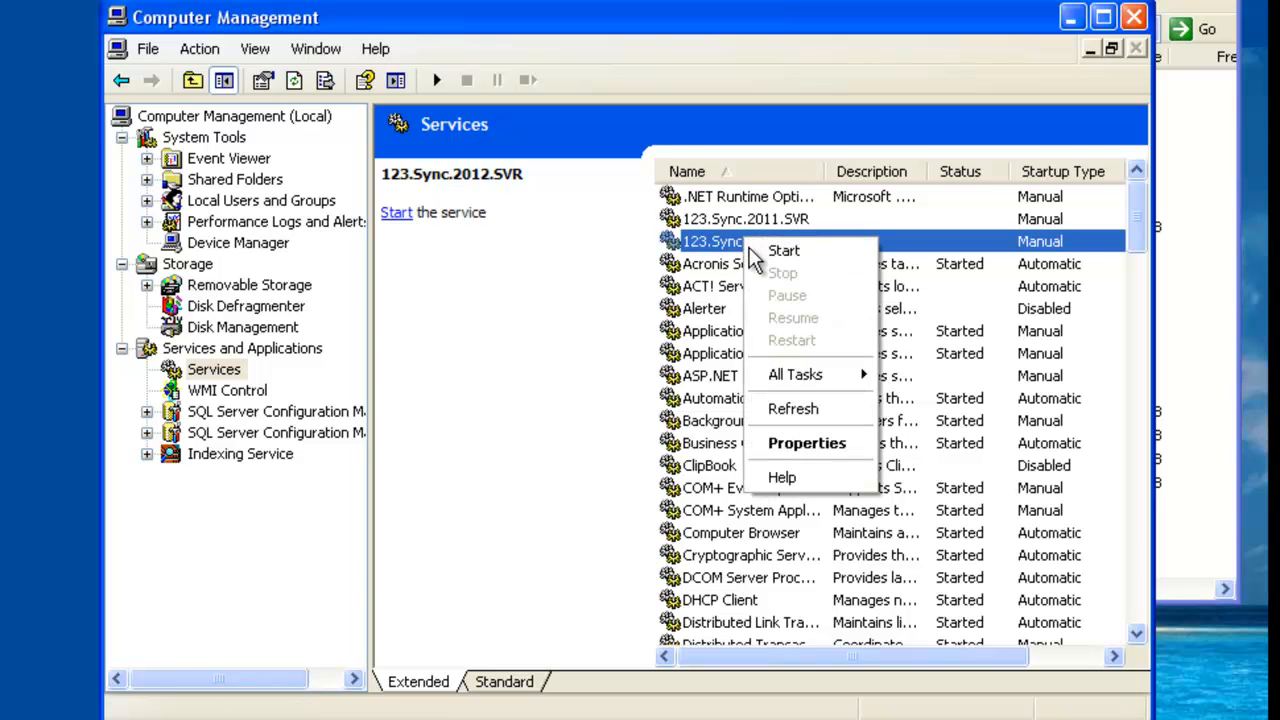
{"action": "left_click", "coordinate": [821, 440]}
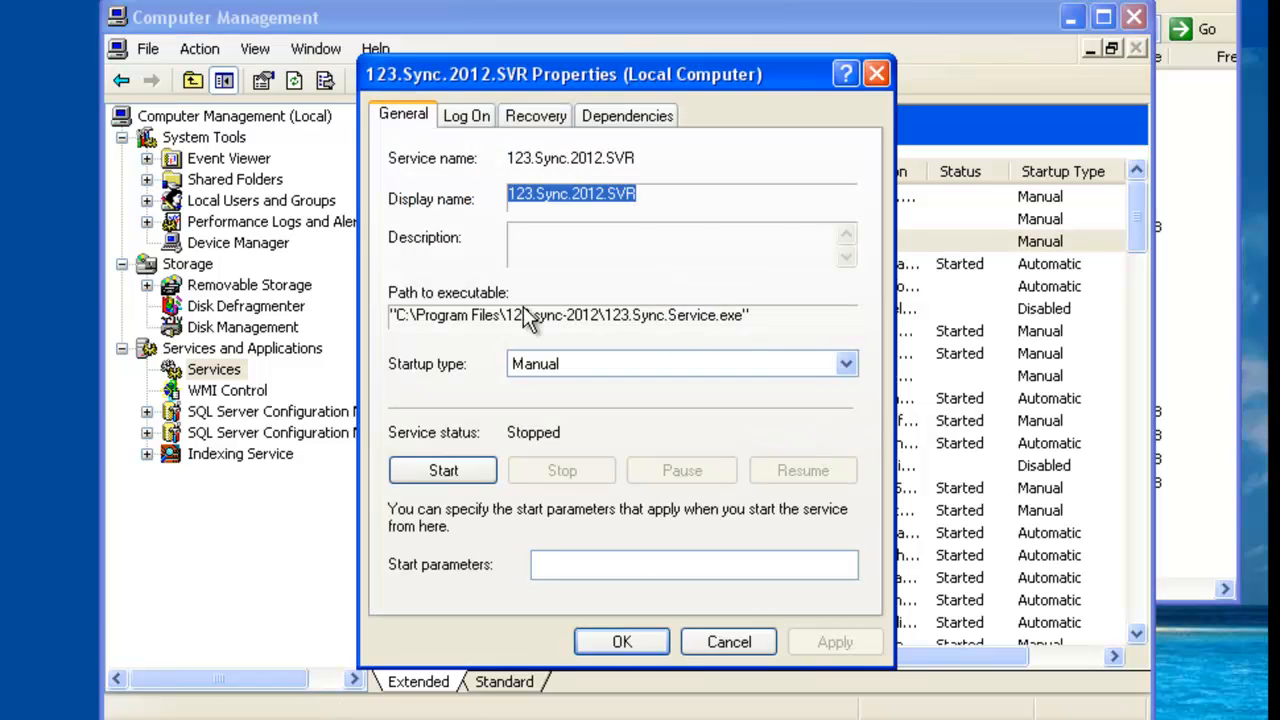
{"action": "left_click", "coordinate": [477, 113]}
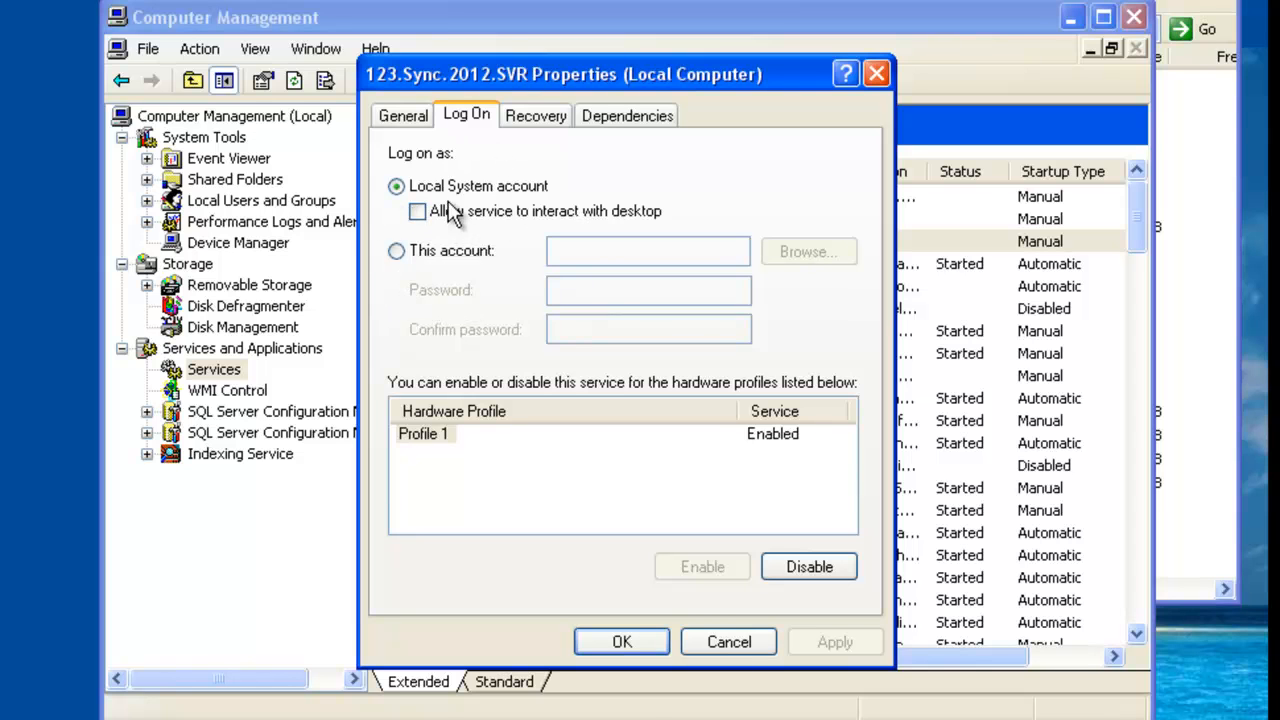
{"action": "left_click", "coordinate": [397, 252]}
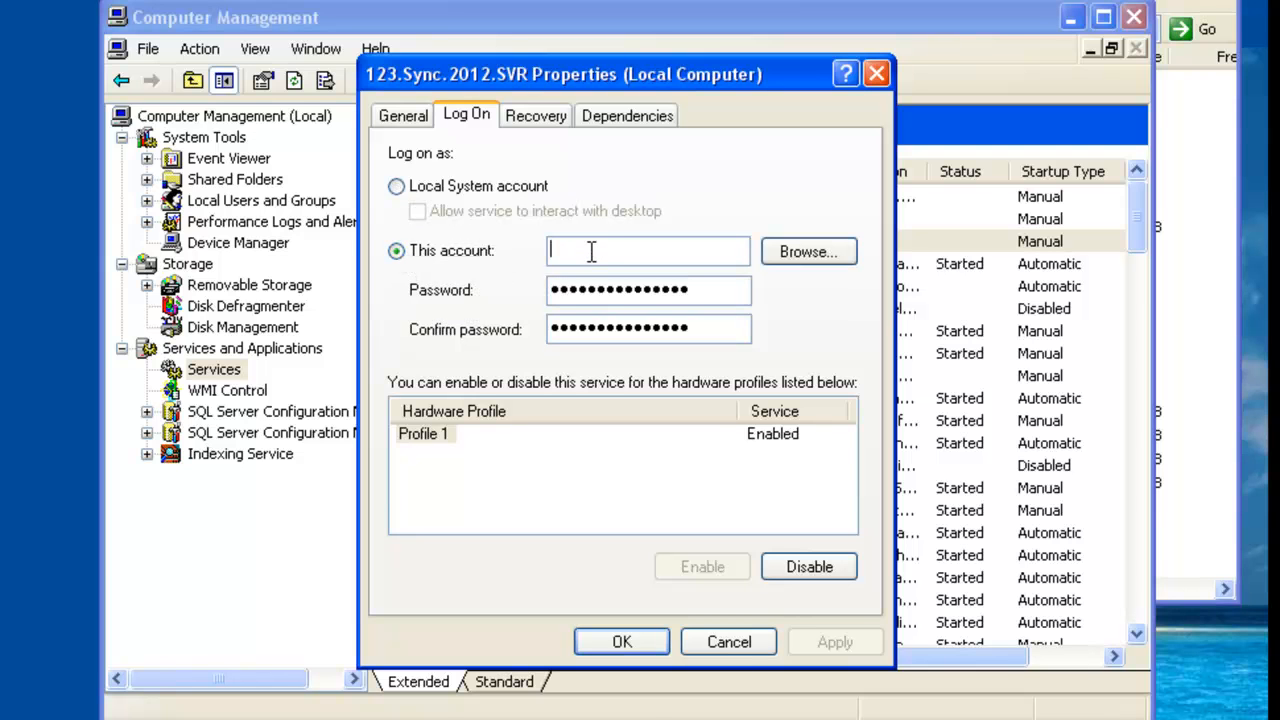
{"action": "type", "text": "at"}
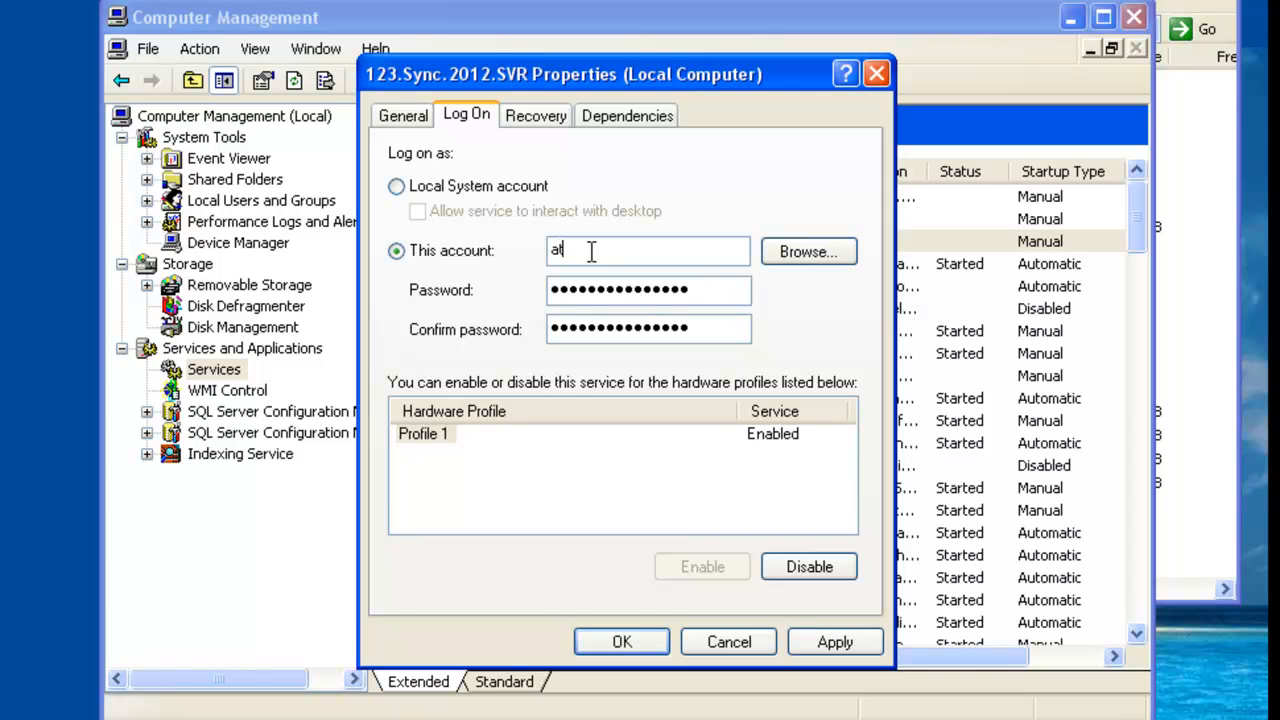
{"action": "type", "text": "est"}
Step: Replace the service's logon password, enter the same password as confirmation, and apply the logon settings
{"action": "left_click", "coordinate": [727, 298]}
{"action": "key", "text": "BackSpace"}
{"action": "key", "text": "BackSpace"}
{"action": "key", "text": "BackSpace"}
{"action": "key", "text": "BackSpace"}
{"action": "key", "text": "BackSpace"}
{"action": "key", "text": "BackSpace"}
{"action": "key", "text": "BackSpace"}
{"action": "key", "text": "BackSpace"}
{"action": "key", "text": "BackSpace"}
{"action": "key", "text": "BackSpace"}
{"action": "key", "text": "BackSpace"}
{"action": "key", "text": "BackSpace"}
{"action": "key", "text": "BackSpace"}
{"action": "key", "text": "BackSpace"}
{"action": "key", "text": "BackSpace"}
{"action": "type", "text": "•••"}
{"action": "mouse_move", "coordinate": [721, 329]}
{"action": "left_mouse_down"}
{"action": "mouse_move", "coordinate": [527, 337]}
{"action": "mouse_move", "coordinate": [468, 357]}
{"action": "left_mouse_up"}
{"action": "type", "text": "•••"}
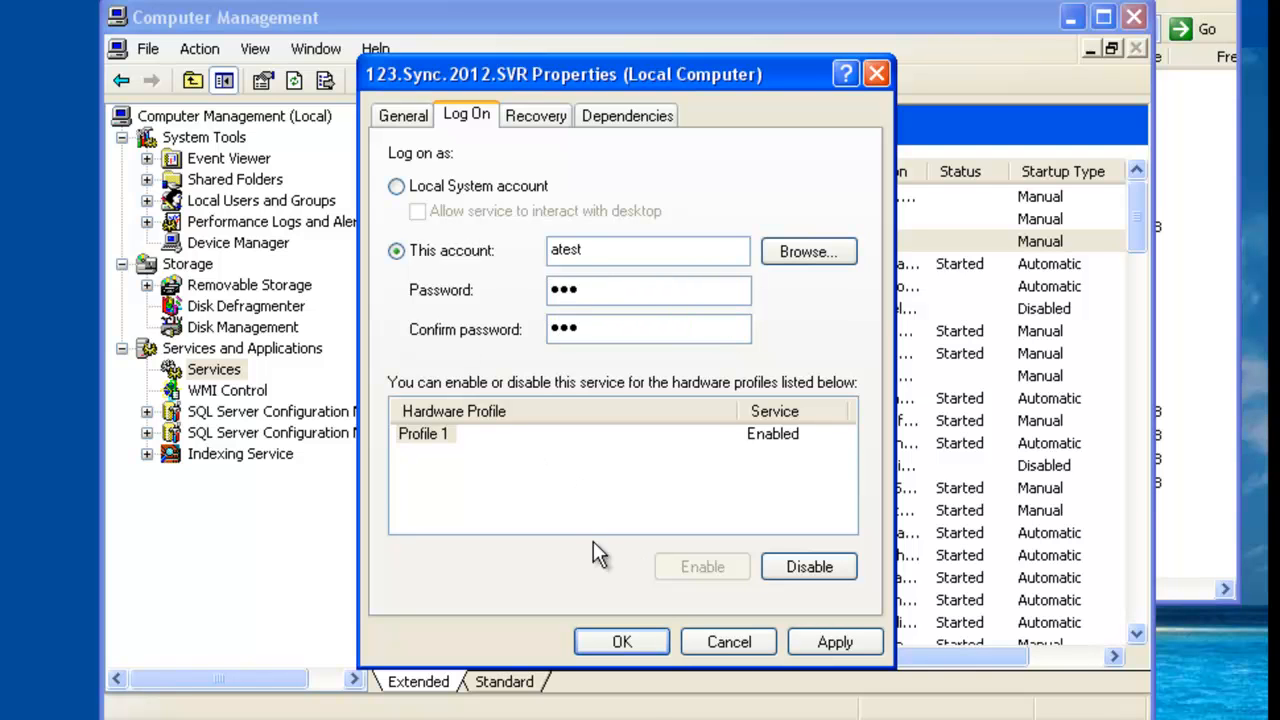
{"action": "left_click", "coordinate": [822, 640]}
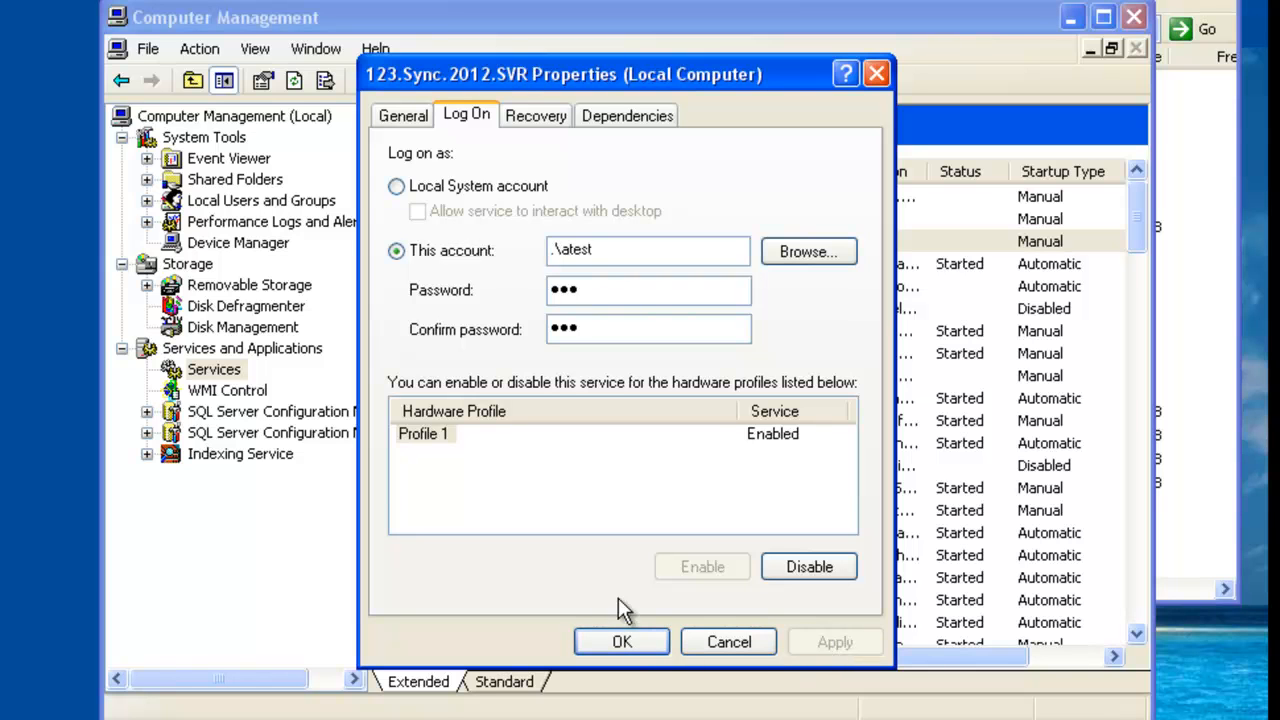
Step: Set the service's startup type to Manual, confirm the properties, and start the 123.Sync.2012.SVR service
{"action": "left_click", "coordinate": [421, 126]}
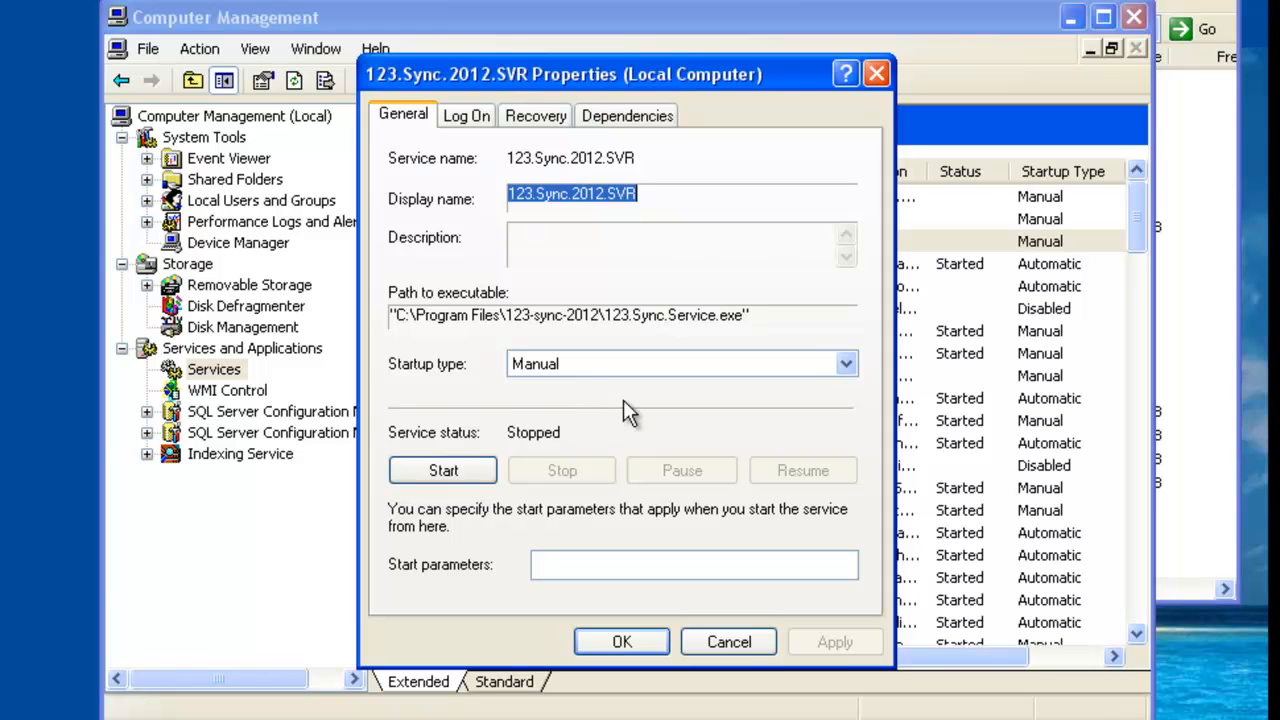
{"action": "left_click", "coordinate": [846, 364]}
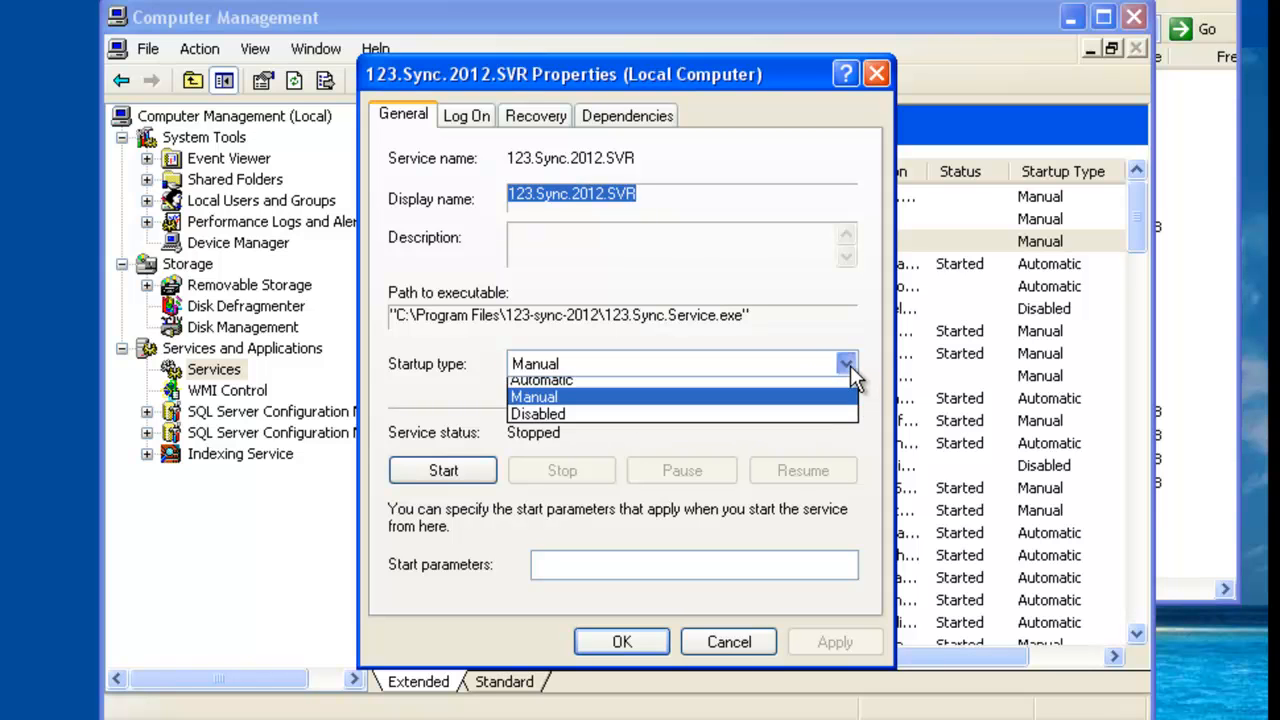
{"action": "left_click", "coordinate": [735, 398]}
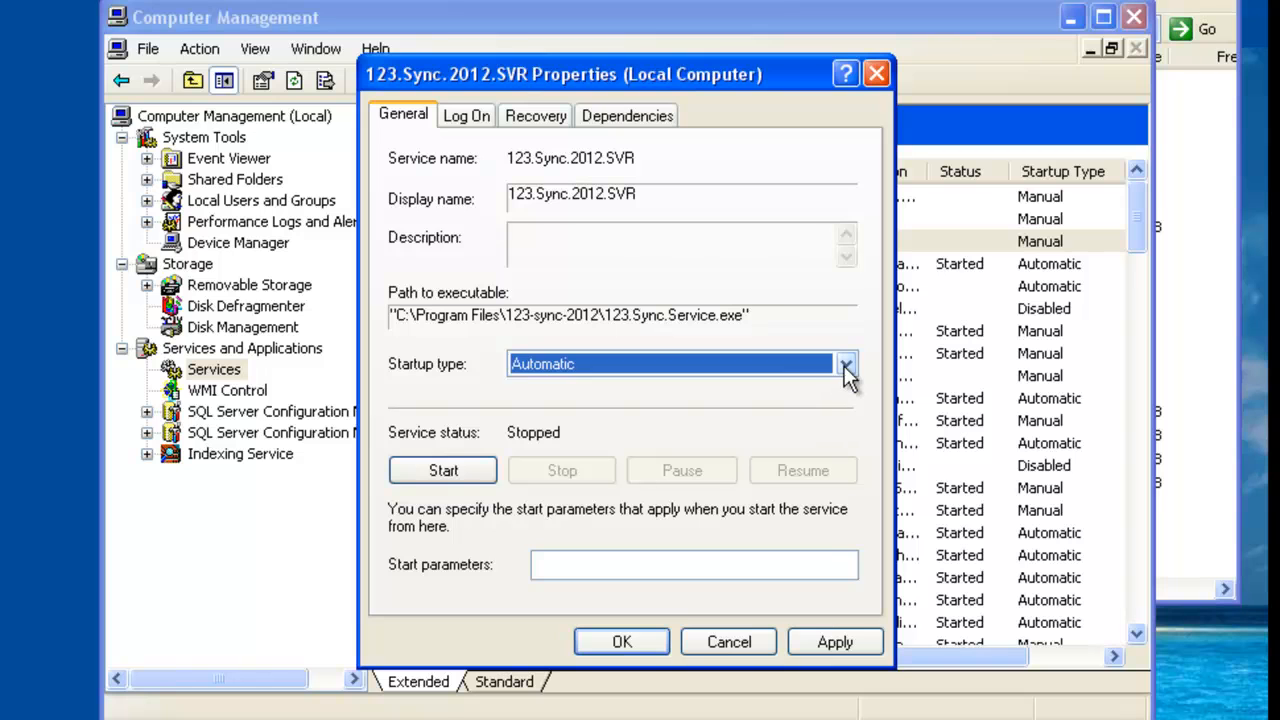
{"action": "left_click", "coordinate": [846, 366]}
{"action": "left_click", "coordinate": [755, 404]}
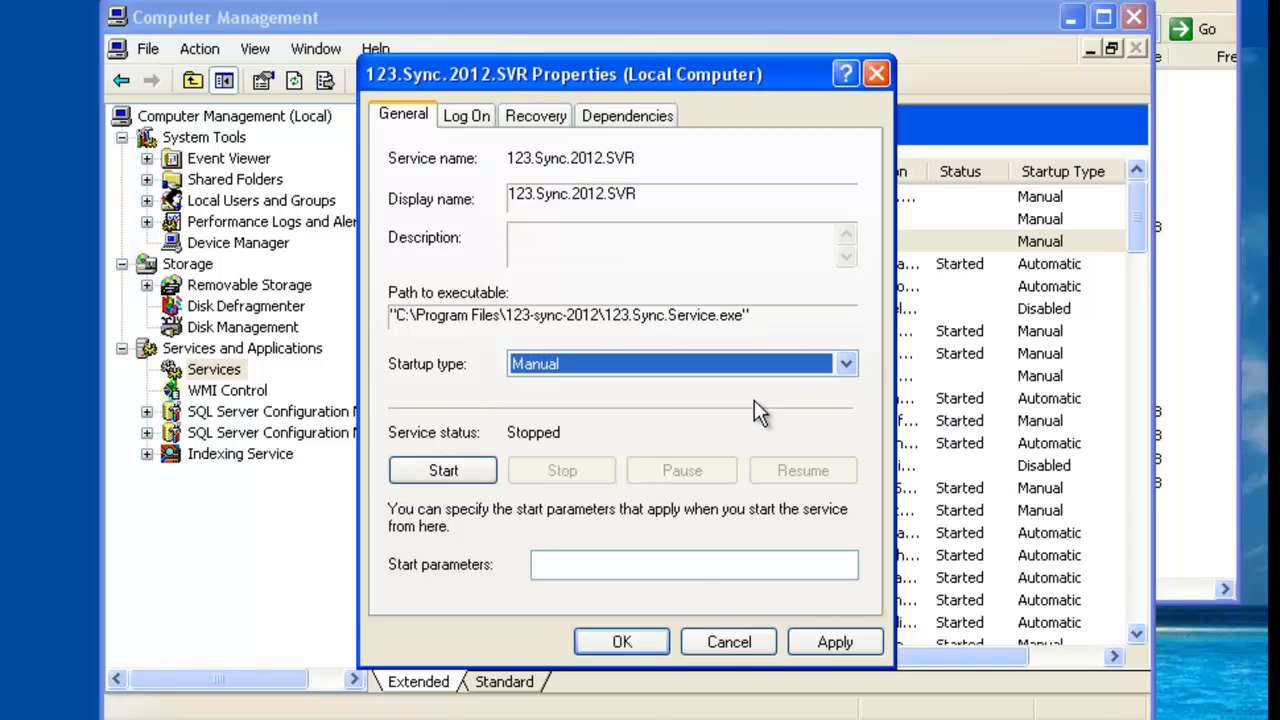
{"action": "left_click", "coordinate": [826, 645]}
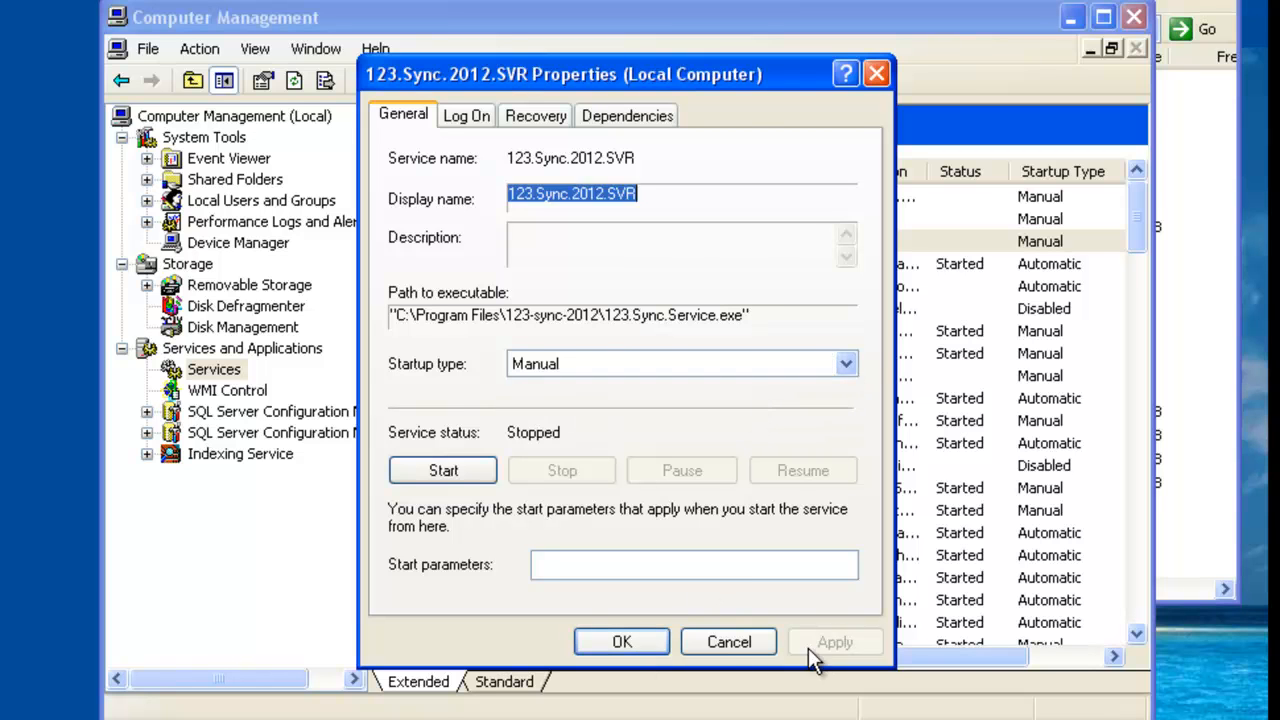
{"action": "left_click", "coordinate": [626, 645]}
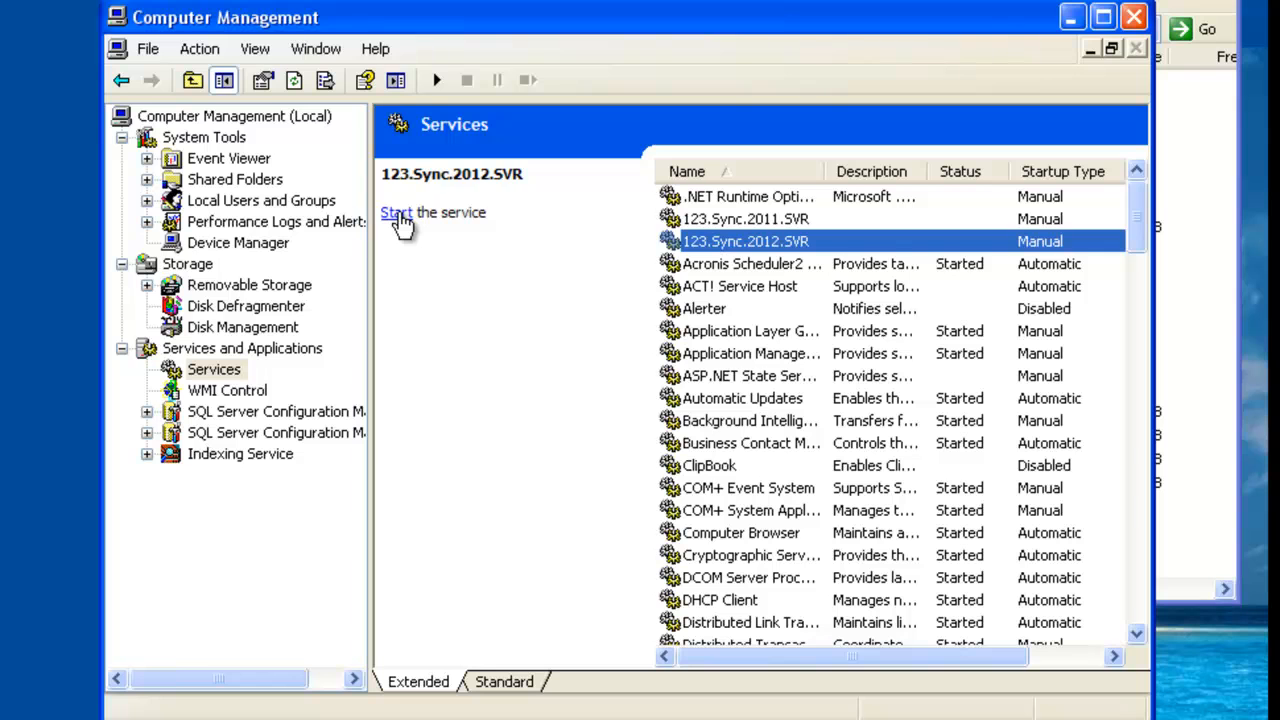
{"action": "left_click", "coordinate": [398, 214]}
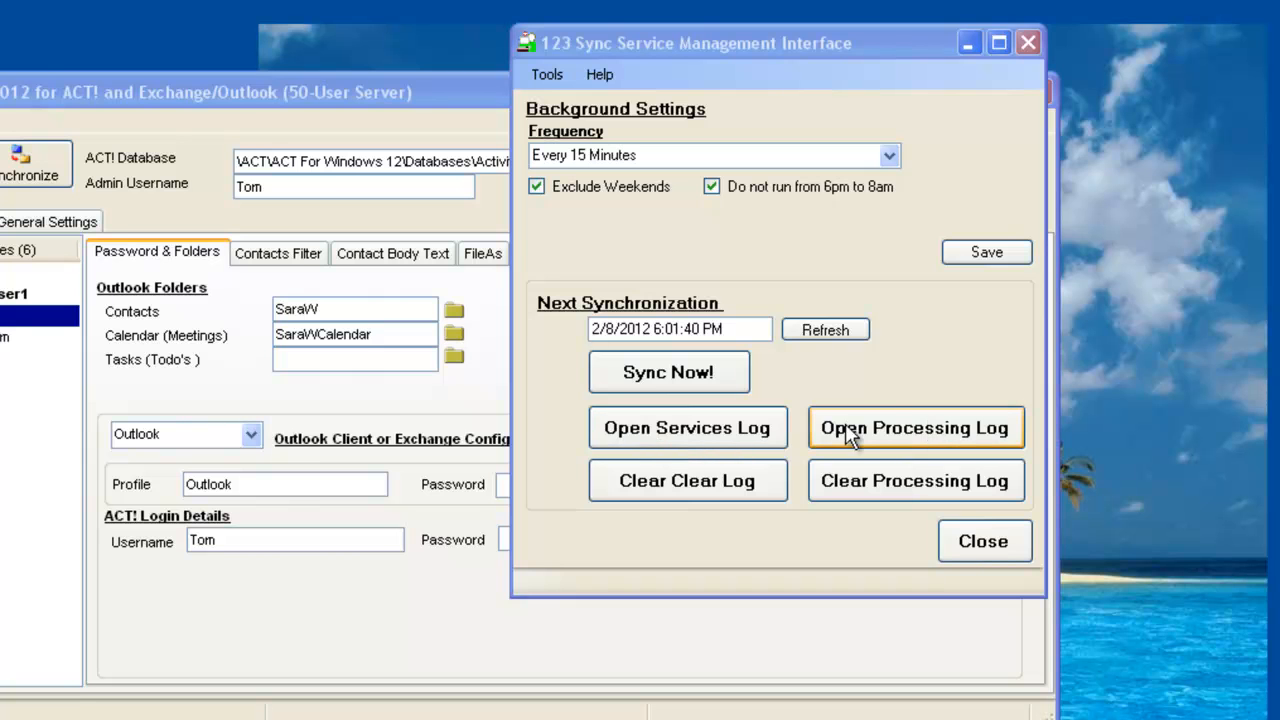
Step: Open the services log from the 123 Sync Service Management Interface, examine the service start entries, and refresh the log
{"action": "left_click", "coordinate": [729, 438]}
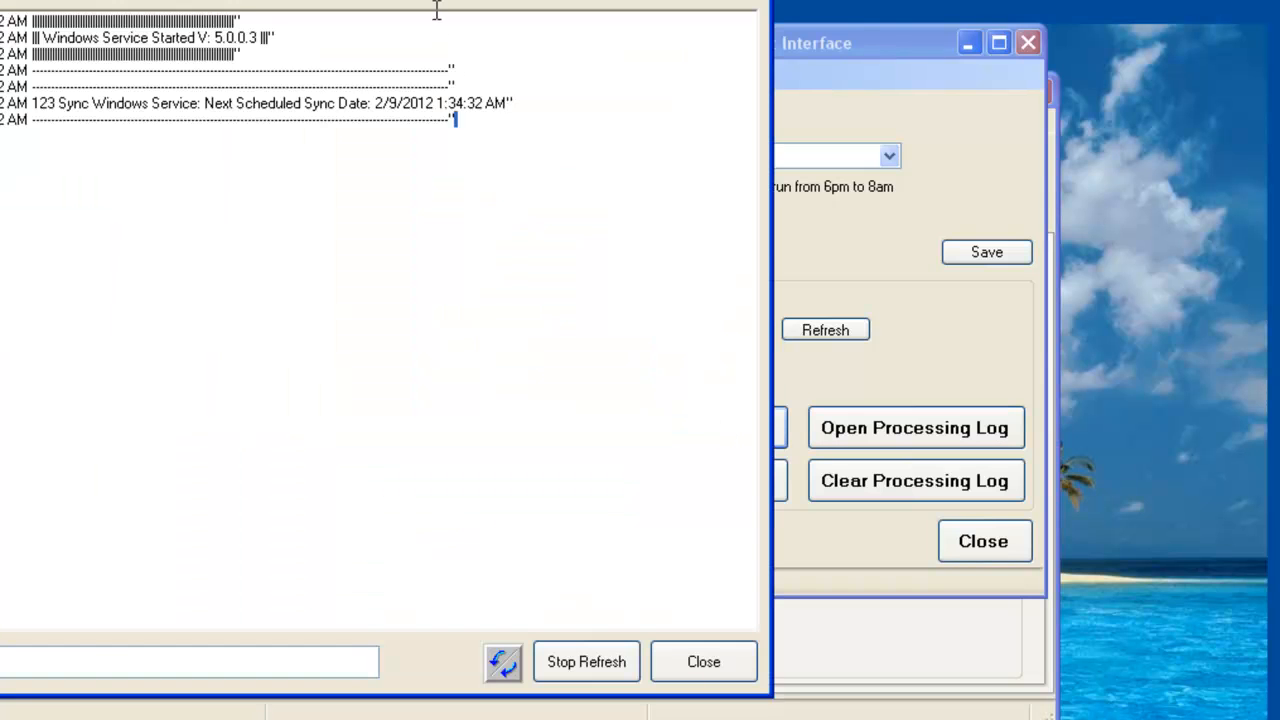
{"action": "left_click_drag", "start_coordinate": [437, 2], "coordinate": [561, 61]}
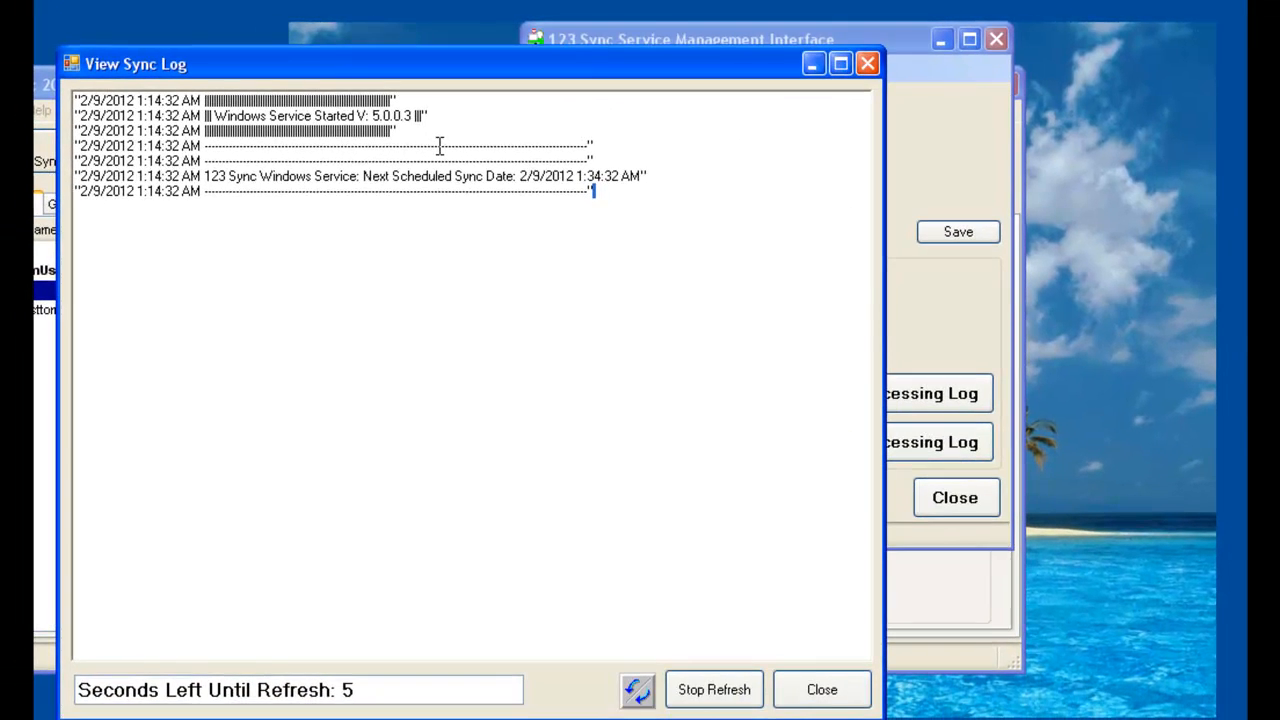
{"action": "mouse_move", "coordinate": [166, 100]}
{"action": "left_mouse_down"}
{"action": "mouse_move", "coordinate": [189, 200]}
{"action": "mouse_move", "coordinate": [180, 92]}
{"action": "left_mouse_up"}
{"action": "left_click_drag", "start_coordinate": [91, 100], "coordinate": [120, 92]}
{"action": "left_click", "coordinate": [127, 101]}
{"action": "left_click_drag", "start_coordinate": [120, 116], "coordinate": [130, 132]}
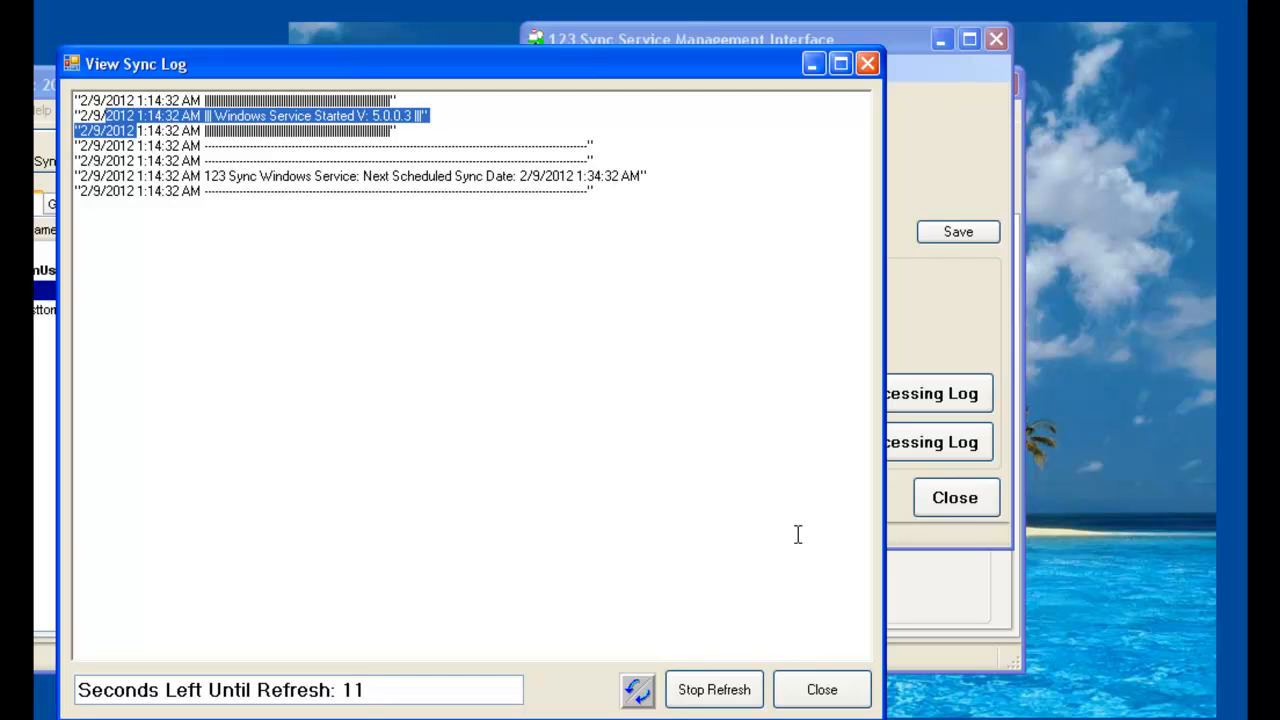
{"action": "left_click", "coordinate": [638, 692]}
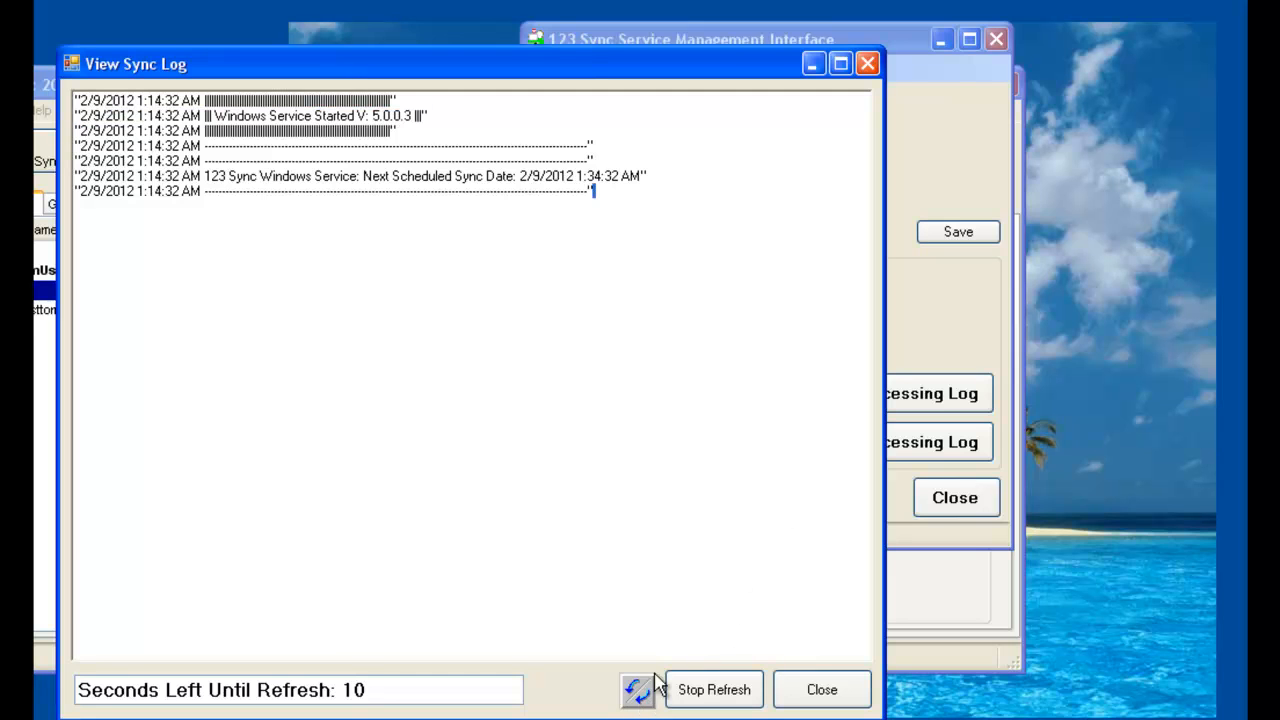
Step: Close the services log and open the processing log to check it for synchronization entries
{"action": "left_click", "coordinate": [845, 701]}
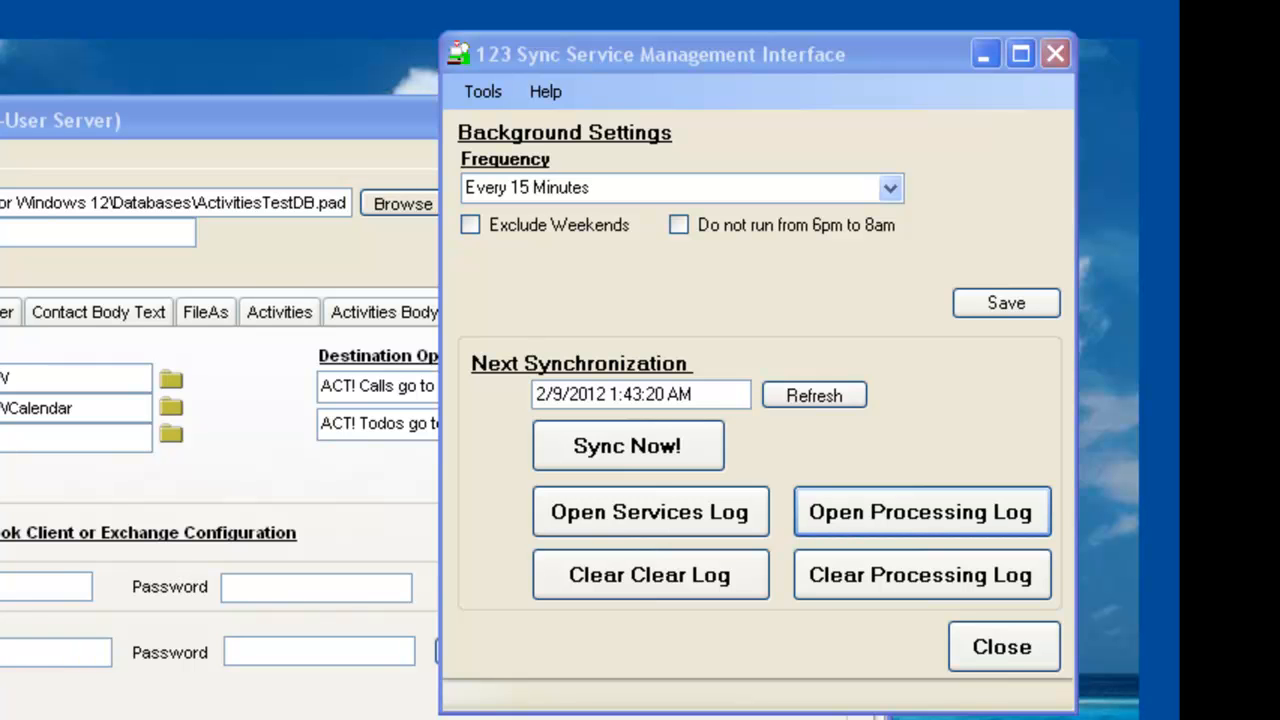
{"action": "left_click", "coordinate": [957, 516]}
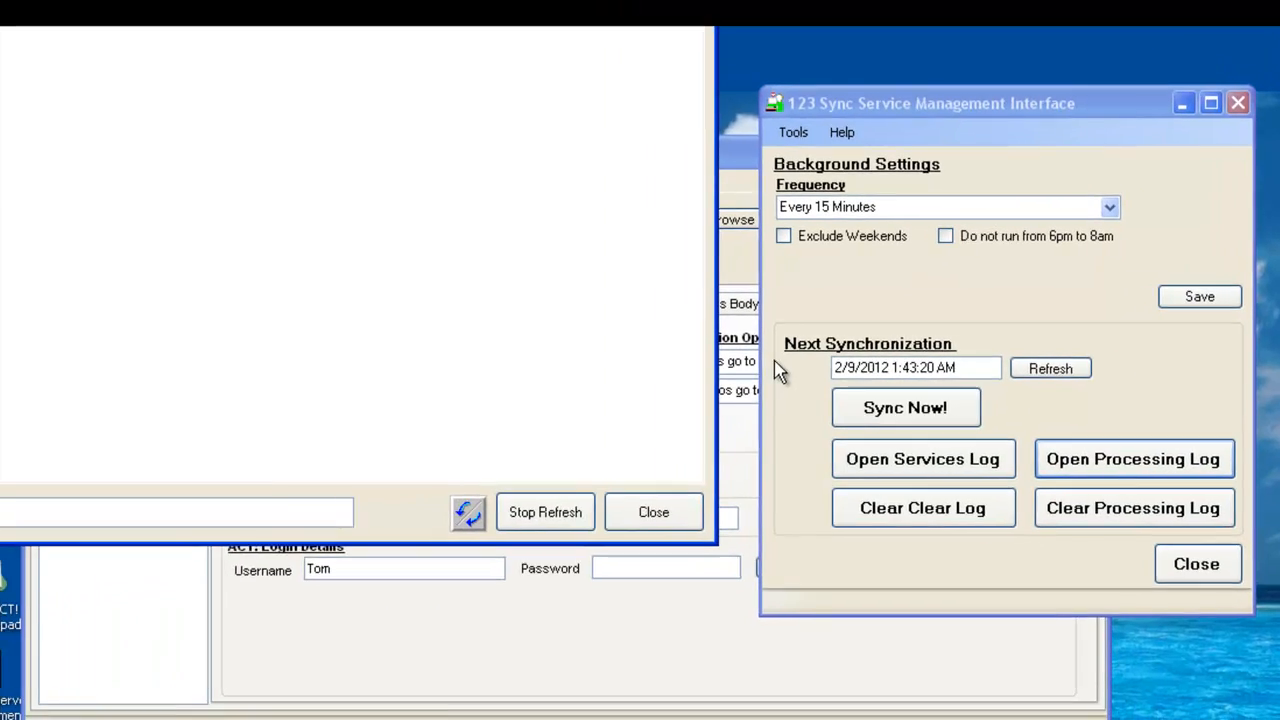
{"action": "left_click_drag", "start_coordinate": [514, 12], "coordinate": [584, 50]}
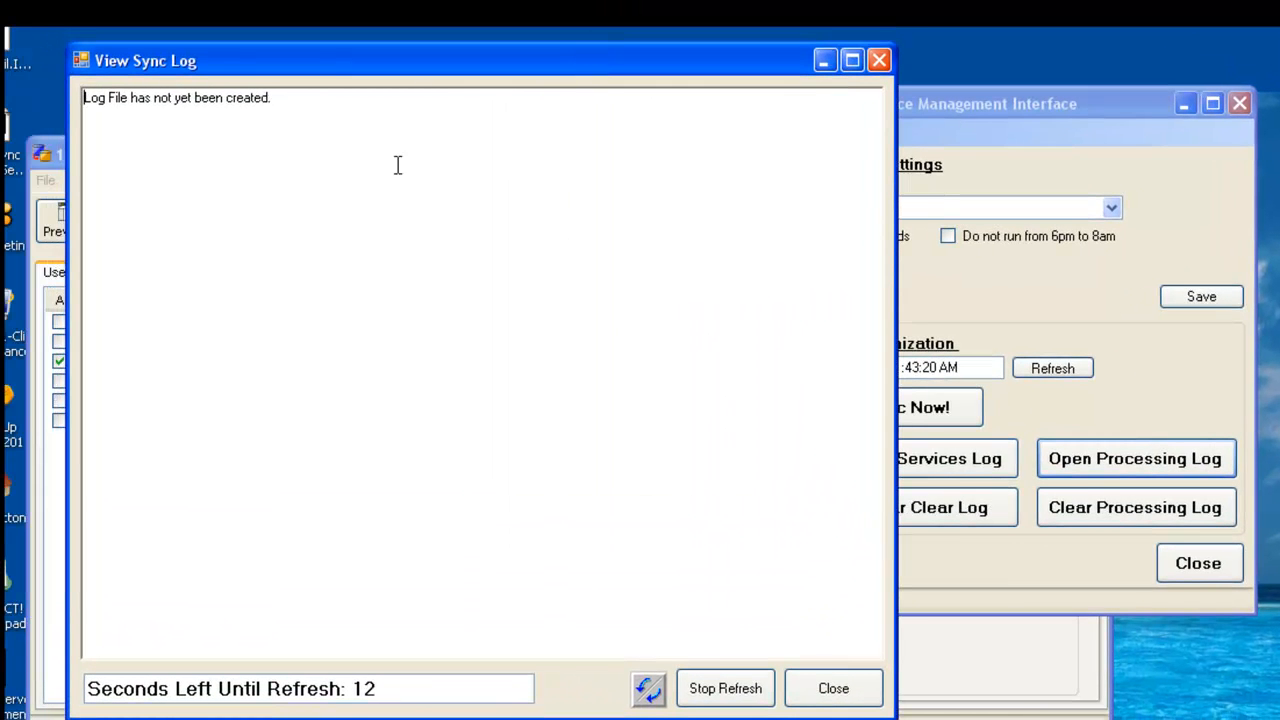
{"action": "left_click", "coordinate": [862, 694]}
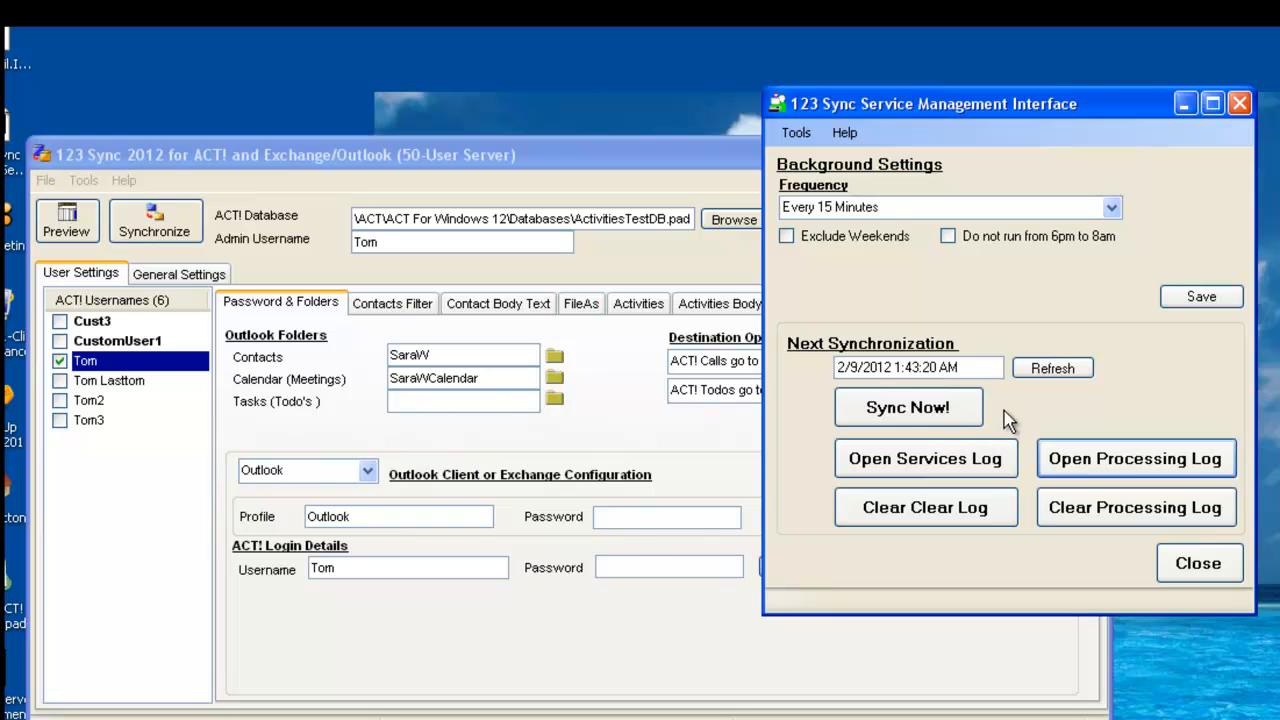
Step: Start an immediate synchronization and follow its entries in the processing log, refreshing the log to read through to the end
{"action": "left_click", "coordinate": [965, 418]}
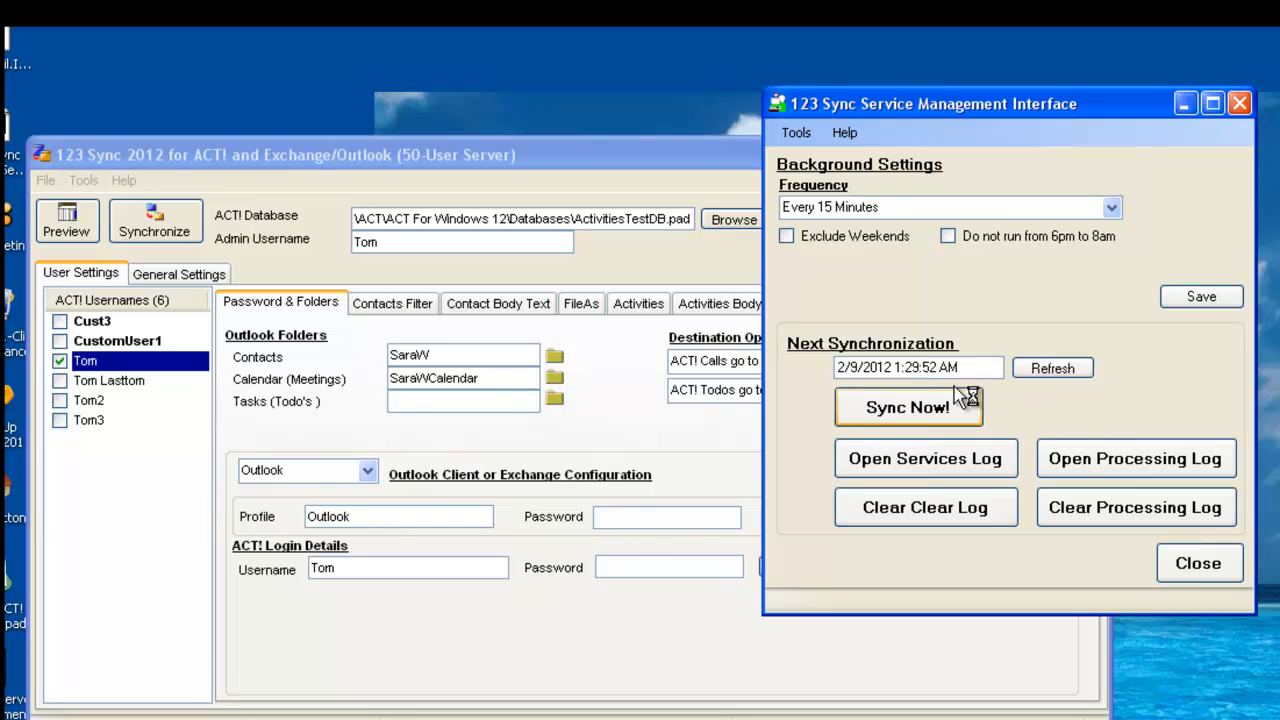
{"action": "left_click", "coordinate": [1081, 472]}
{"action": "left_click_drag", "start_coordinate": [461, 0], "coordinate": [620, 77]}
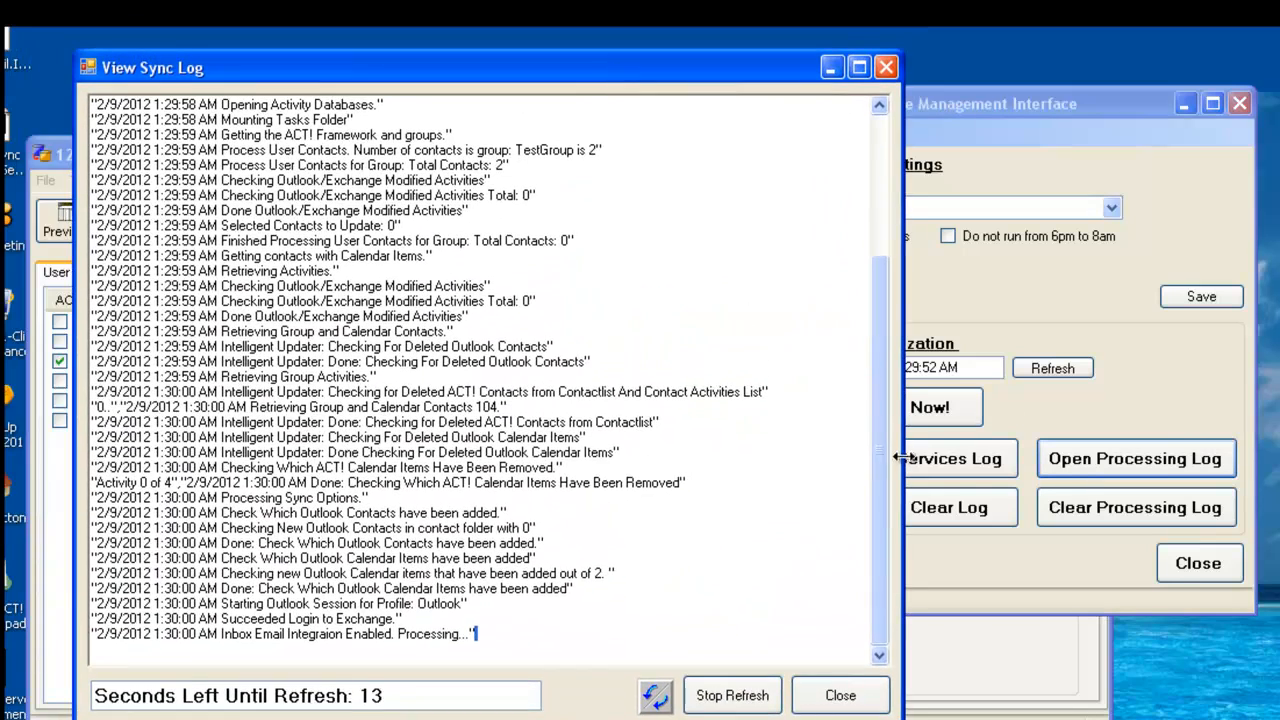
{"action": "left_click_drag", "start_coordinate": [877, 466], "coordinate": [878, 286]}
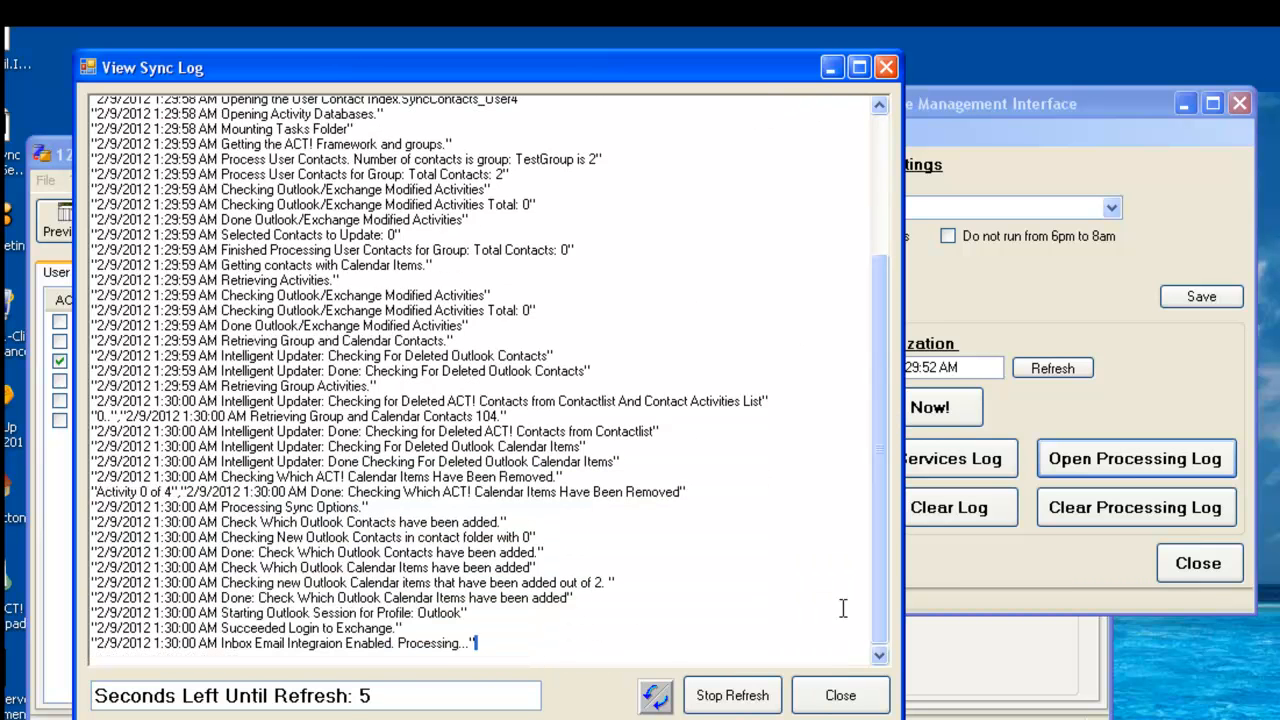
{"action": "left_click", "coordinate": [657, 697]}
{"action": "mouse_move", "coordinate": [883, 635]}
{"action": "left_mouse_down"}
{"action": "mouse_move", "coordinate": [885, 400]}
{"action": "mouse_move", "coordinate": [886, 654]}
{"action": "left_mouse_up"}
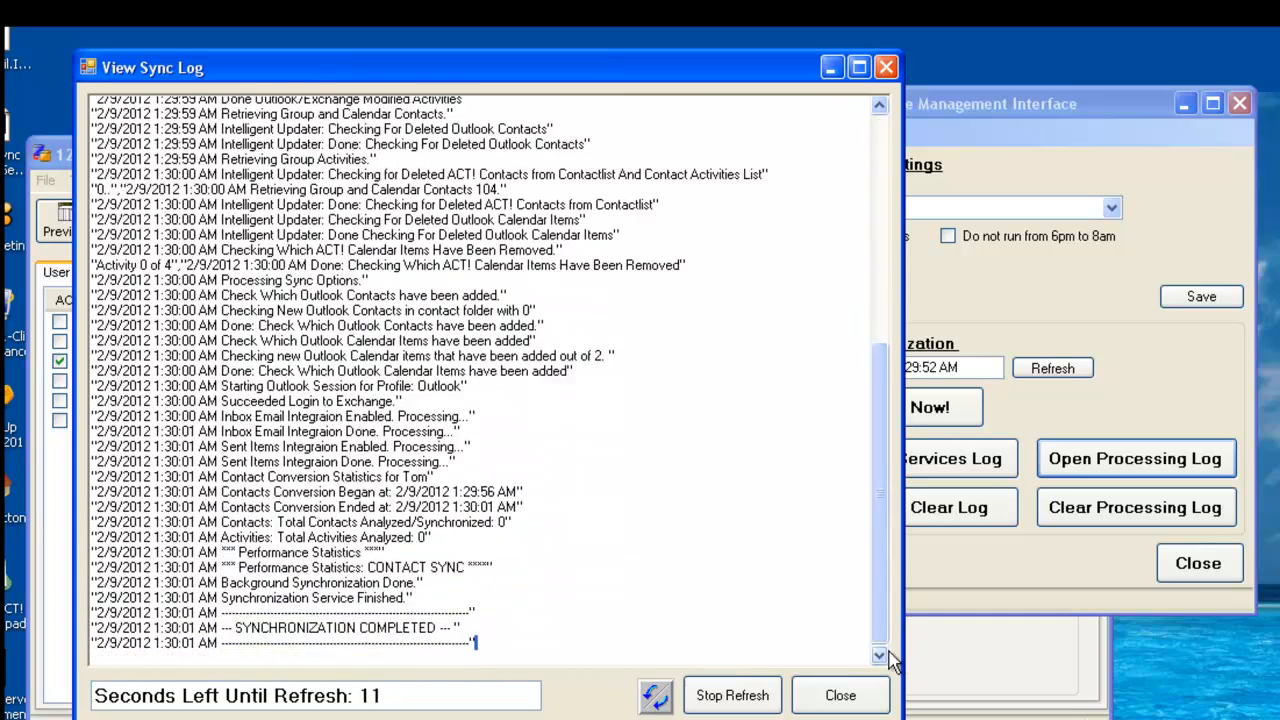
{"action": "left_click", "coordinate": [840, 696]}
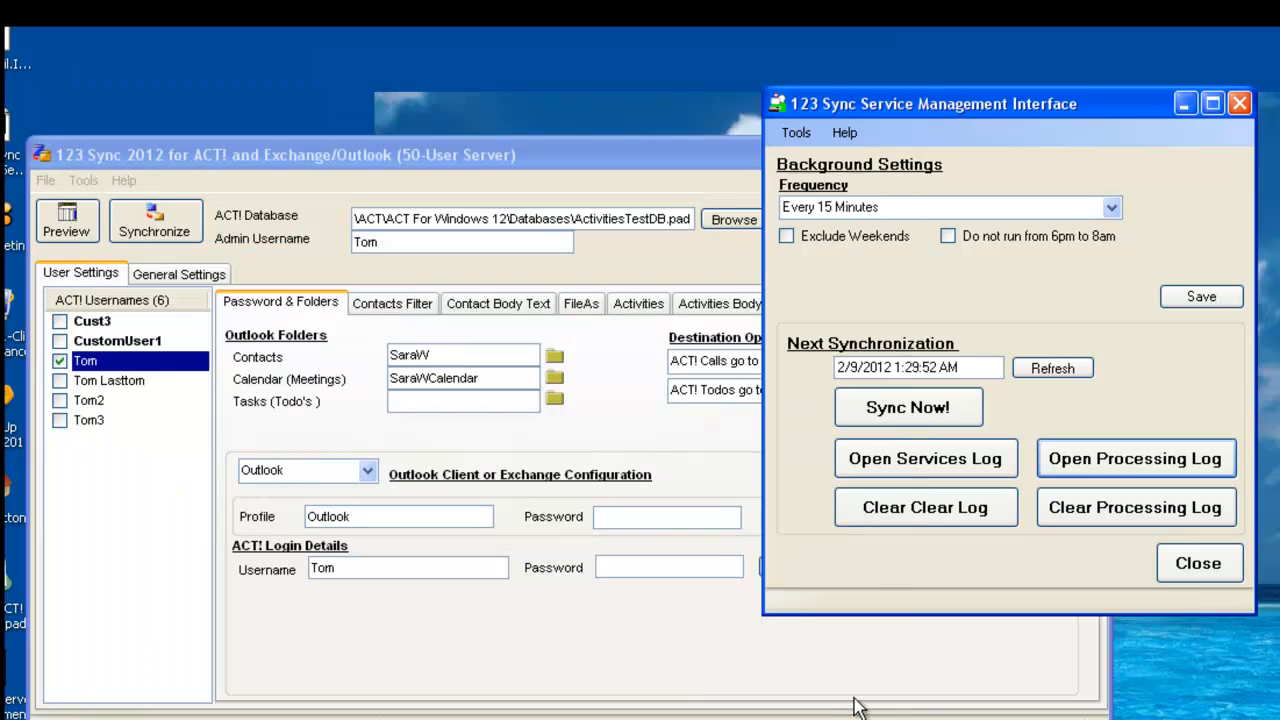
Step: Open the services log and examine the service execution entries and next scheduled sync dates
{"action": "left_click", "coordinate": [923, 462]}
{"action": "left_click_drag", "start_coordinate": [461, 0], "coordinate": [657, 117]}
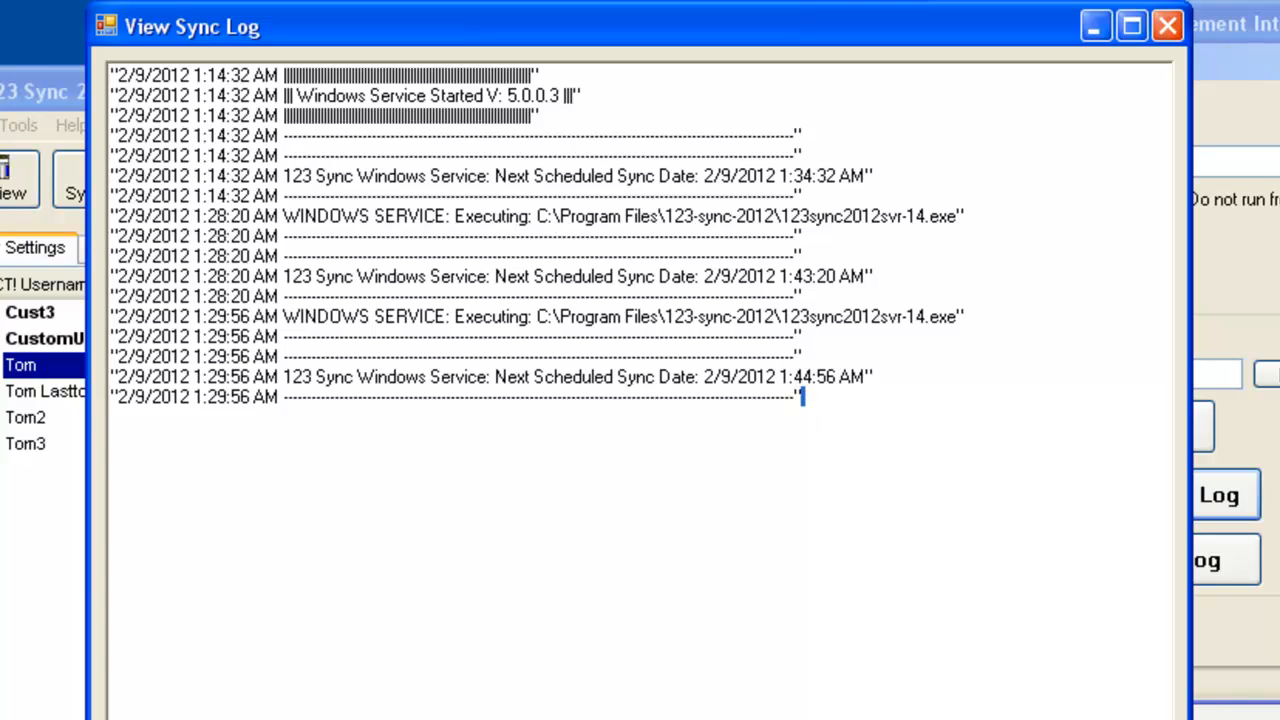
{"action": "left_click", "coordinate": [1110, 716]}
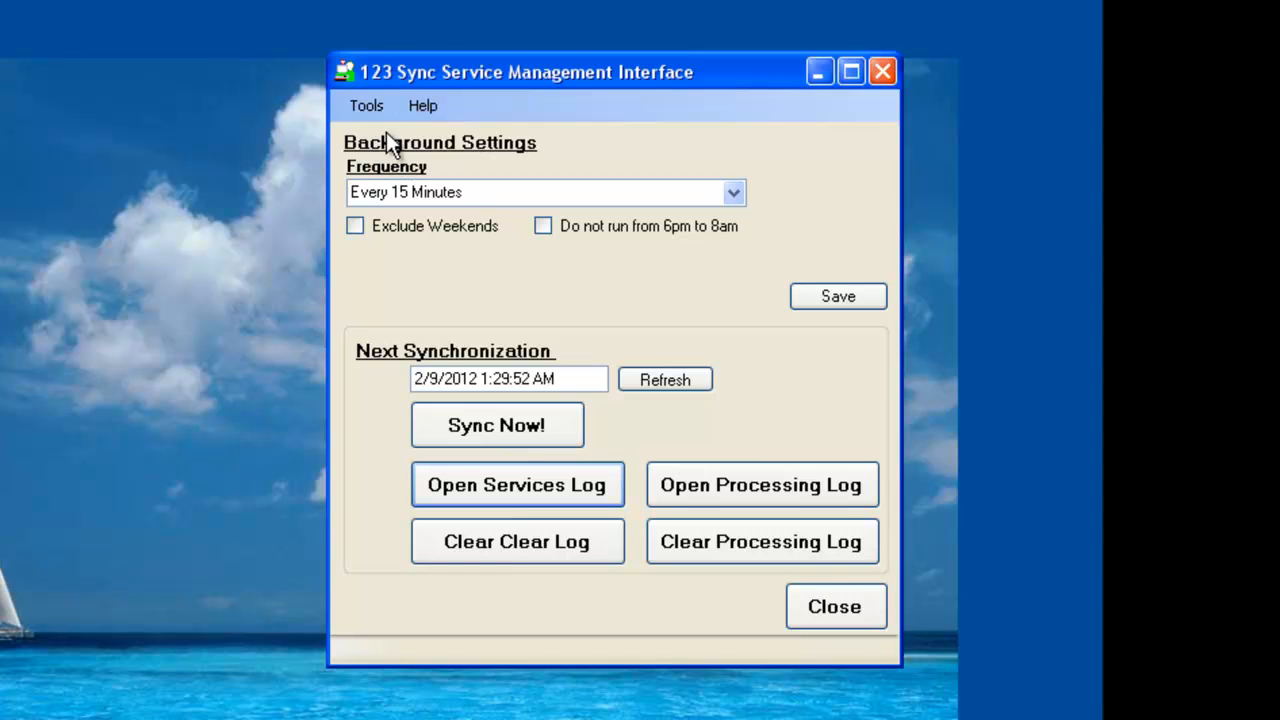
Step: Enable Timer Logging in the Advanced/Debug Settings
{"action": "left_click", "coordinate": [364, 106]}
{"action": "left_click", "coordinate": [451, 231]}
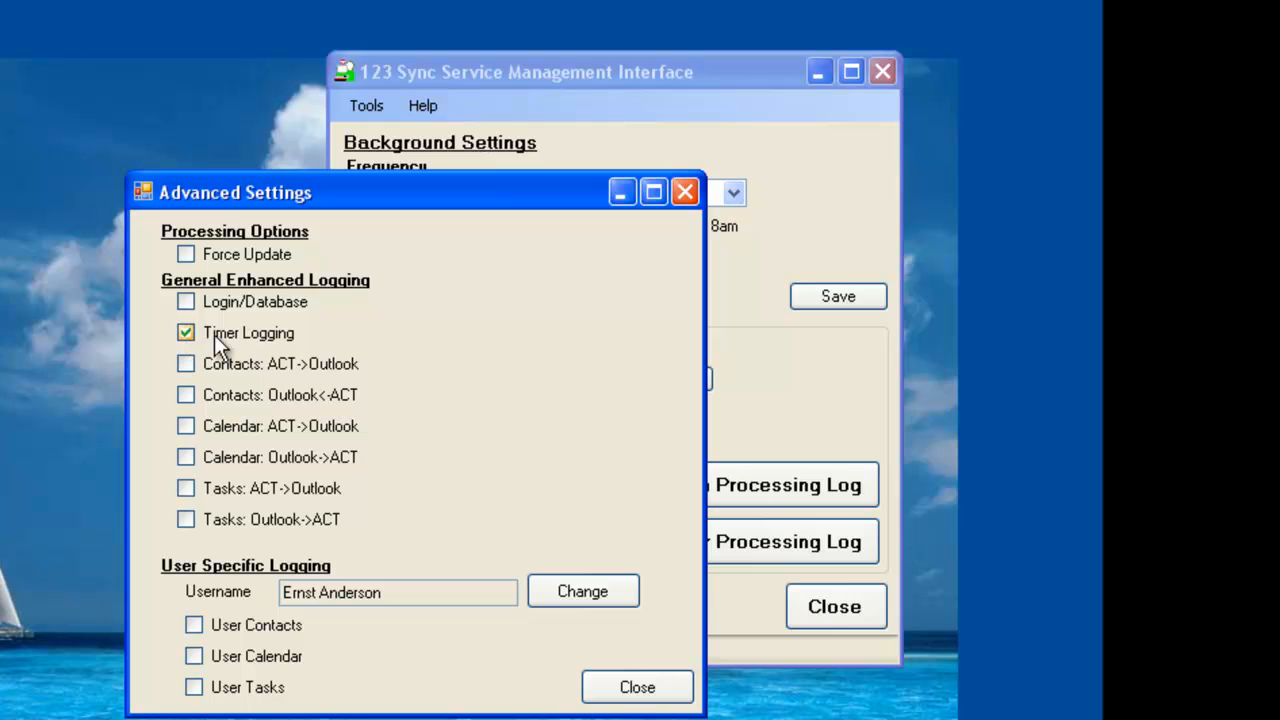
{"action": "left_click", "coordinate": [620, 688]}
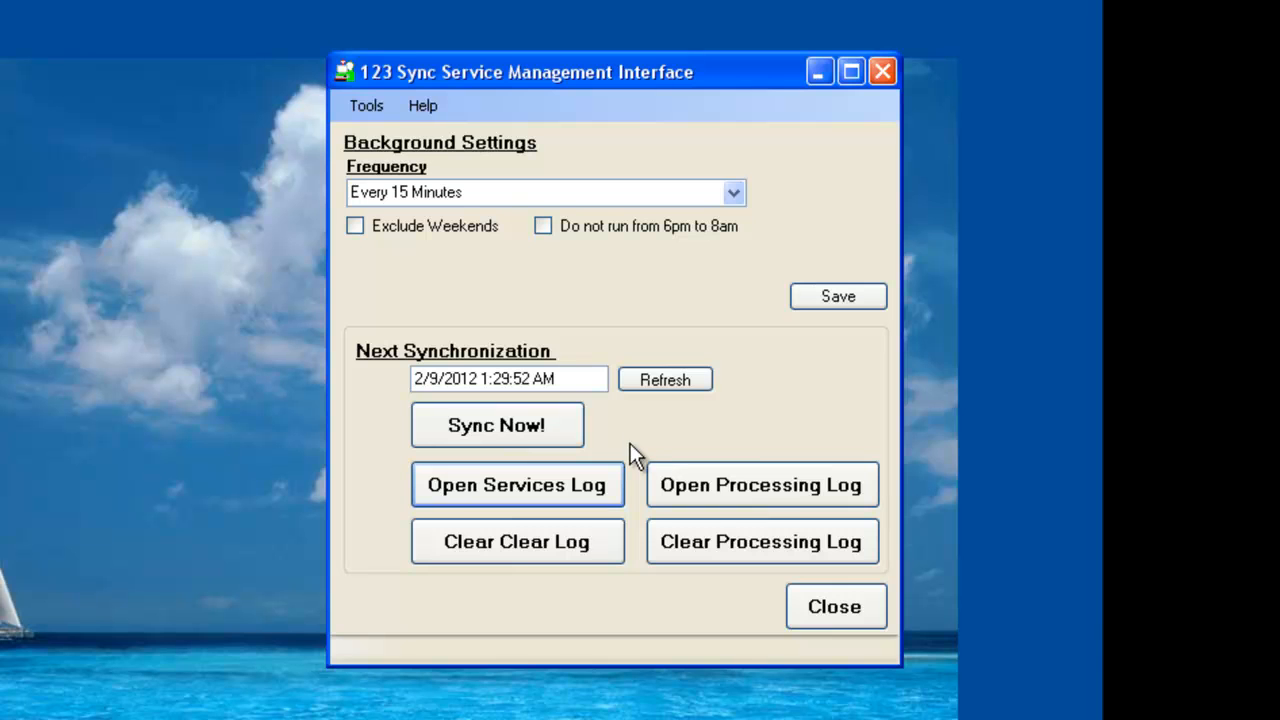
Step: Examine the latest time tick entries in the services log, comparing the due date with the current date
{"action": "left_click", "coordinate": [598, 487]}
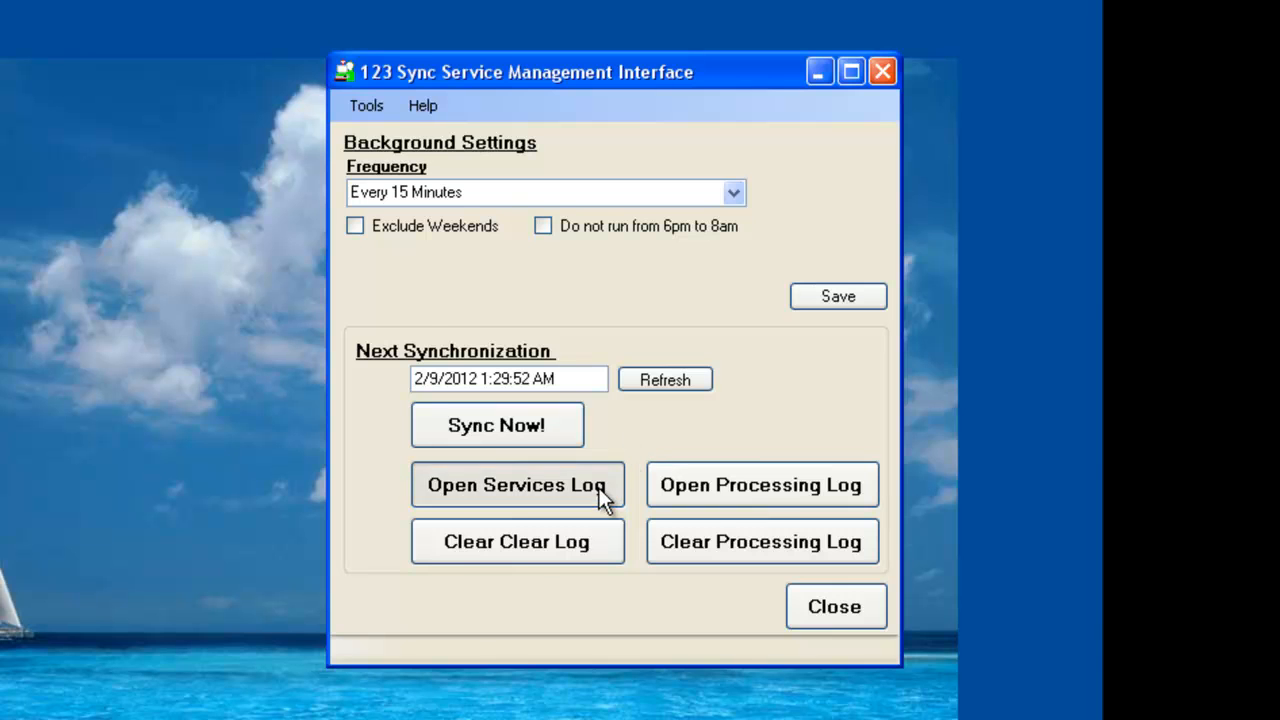
{"action": "left_click_drag", "start_coordinate": [78, 22], "coordinate": [455, 8]}
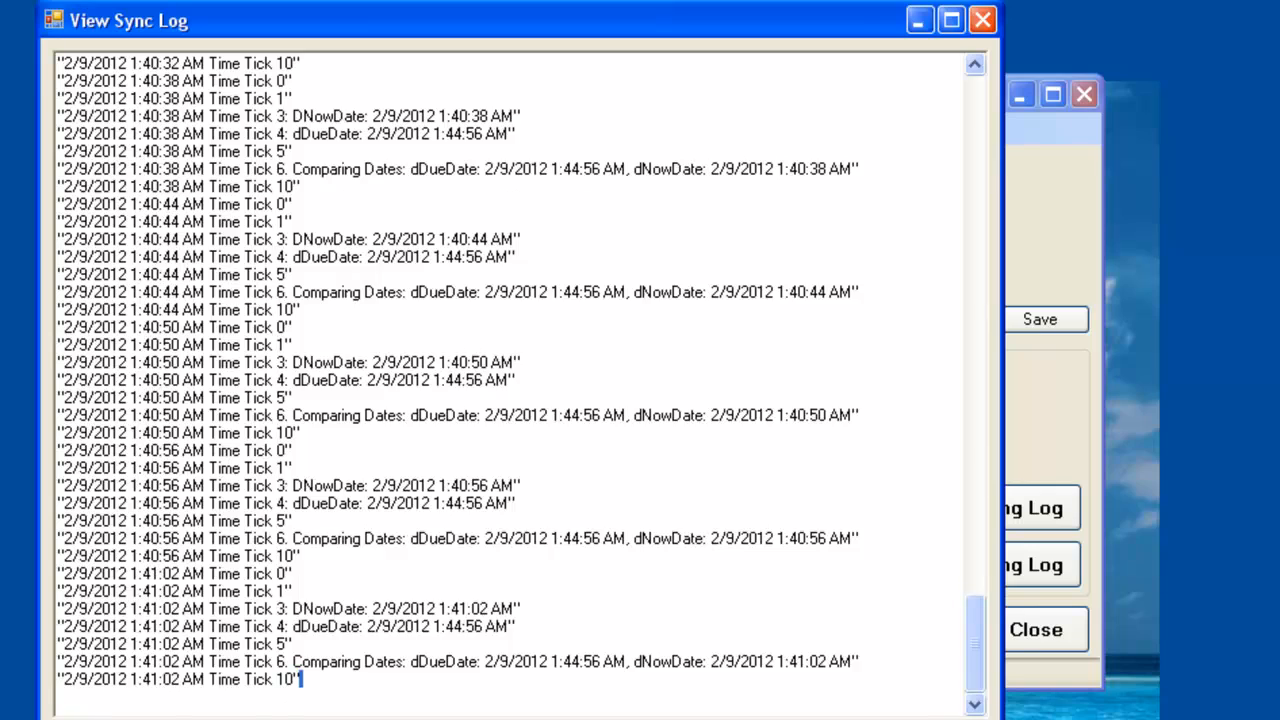
{"action": "left_click_drag", "start_coordinate": [971, 677], "coordinate": [995, 690]}
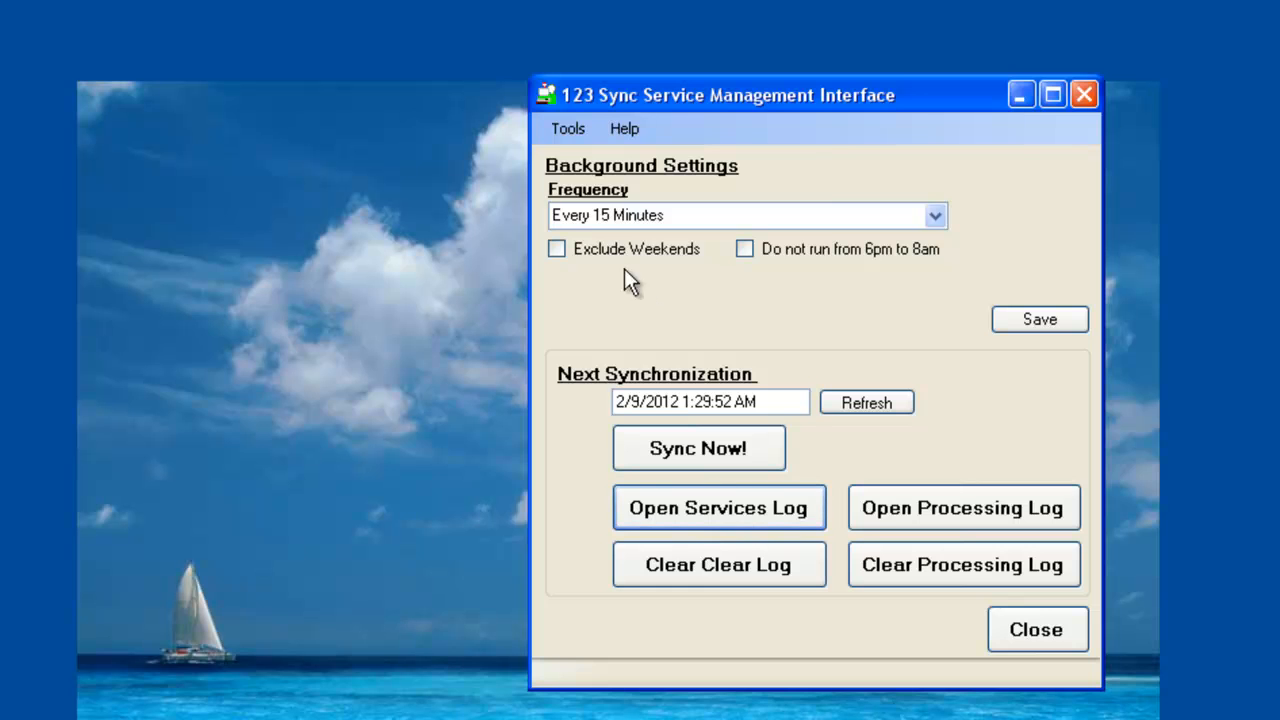
Step: Review the Timer Logging option in the Advanced/Debug Settings again
{"action": "left_click", "coordinate": [568, 129]}
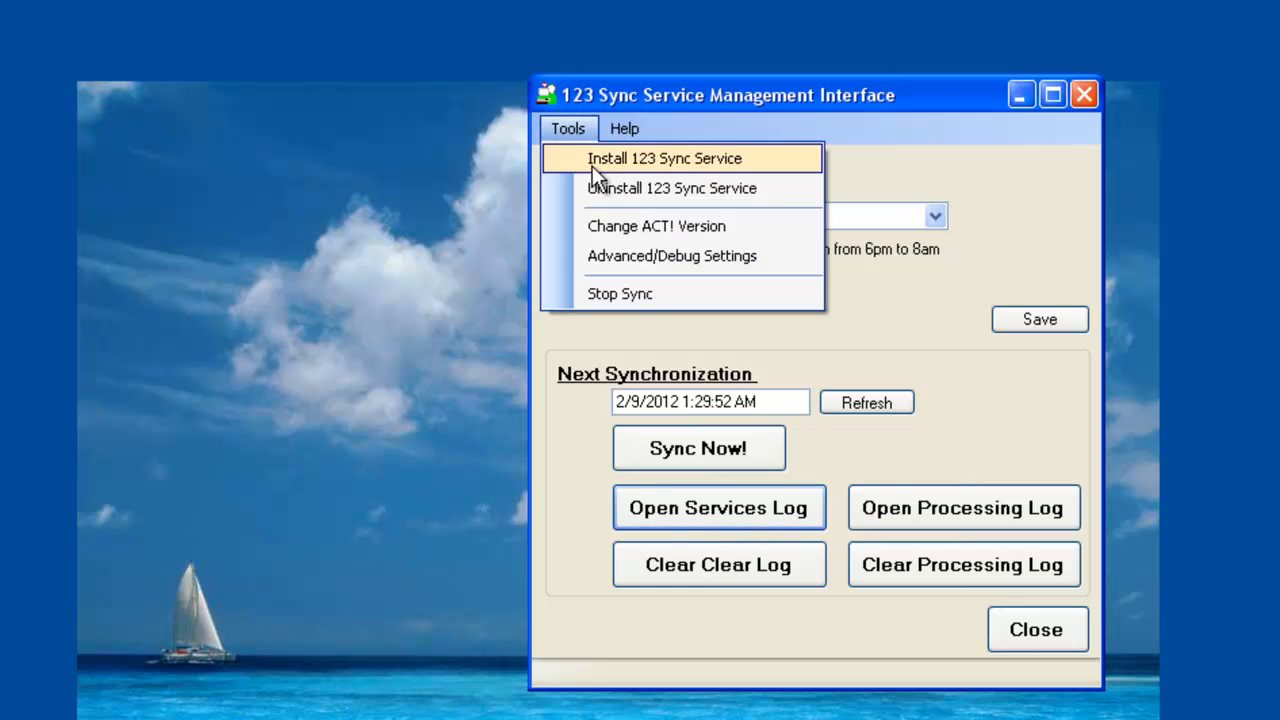
{"action": "left_click", "coordinate": [607, 258]}
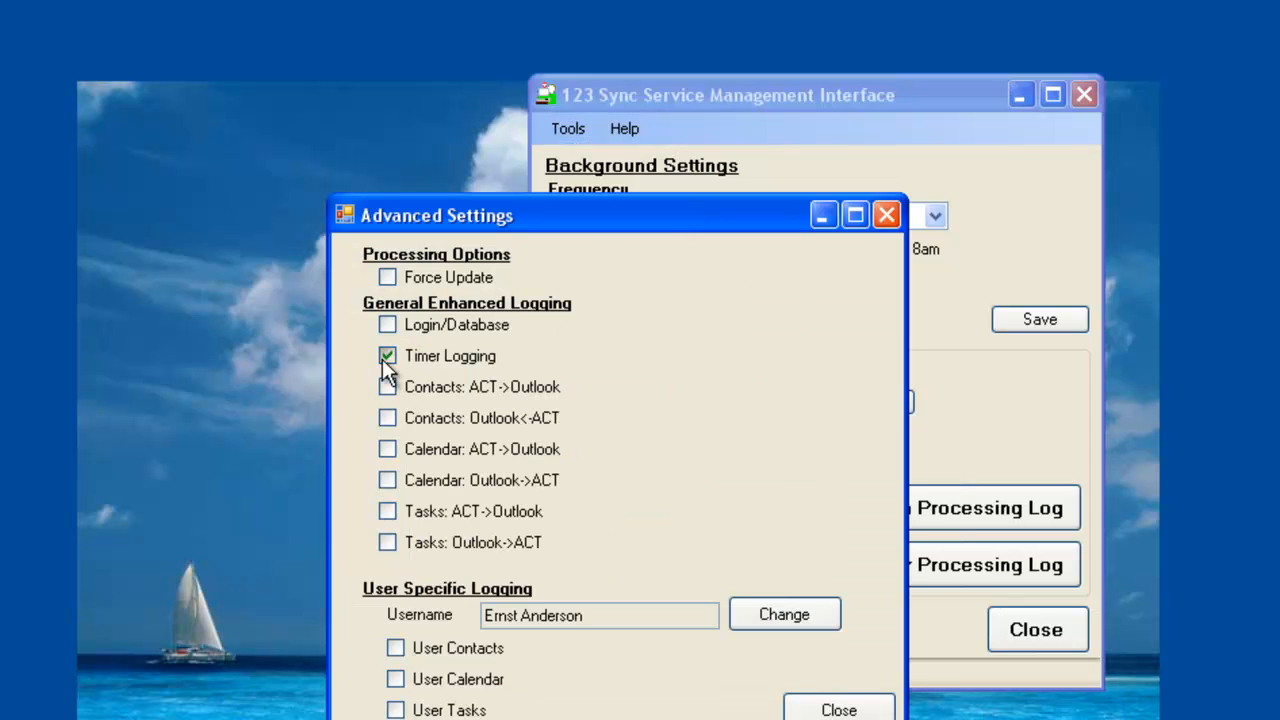
{"action": "left_click", "coordinate": [831, 708]}
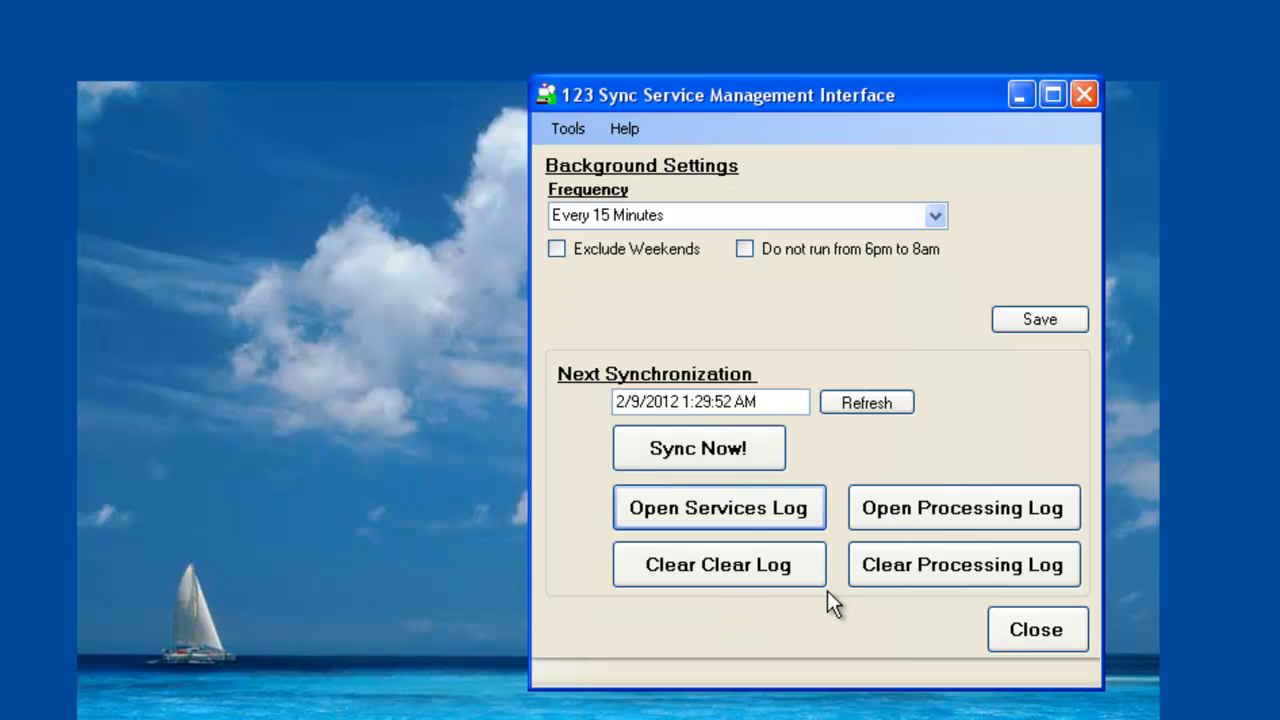
Step: Clear the services log and reopen it to check its contents
{"action": "left_click", "coordinate": [749, 559]}
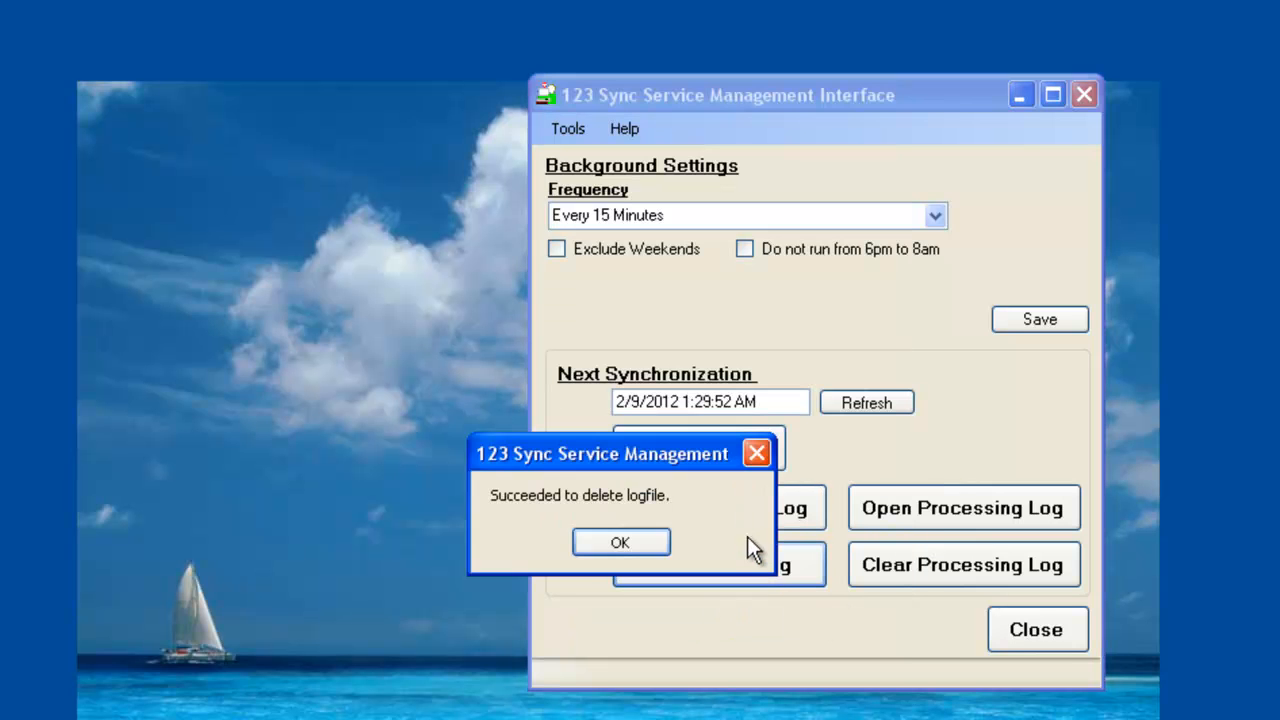
{"action": "left_click", "coordinate": [609, 545]}
{"action": "left_click", "coordinate": [655, 518]}
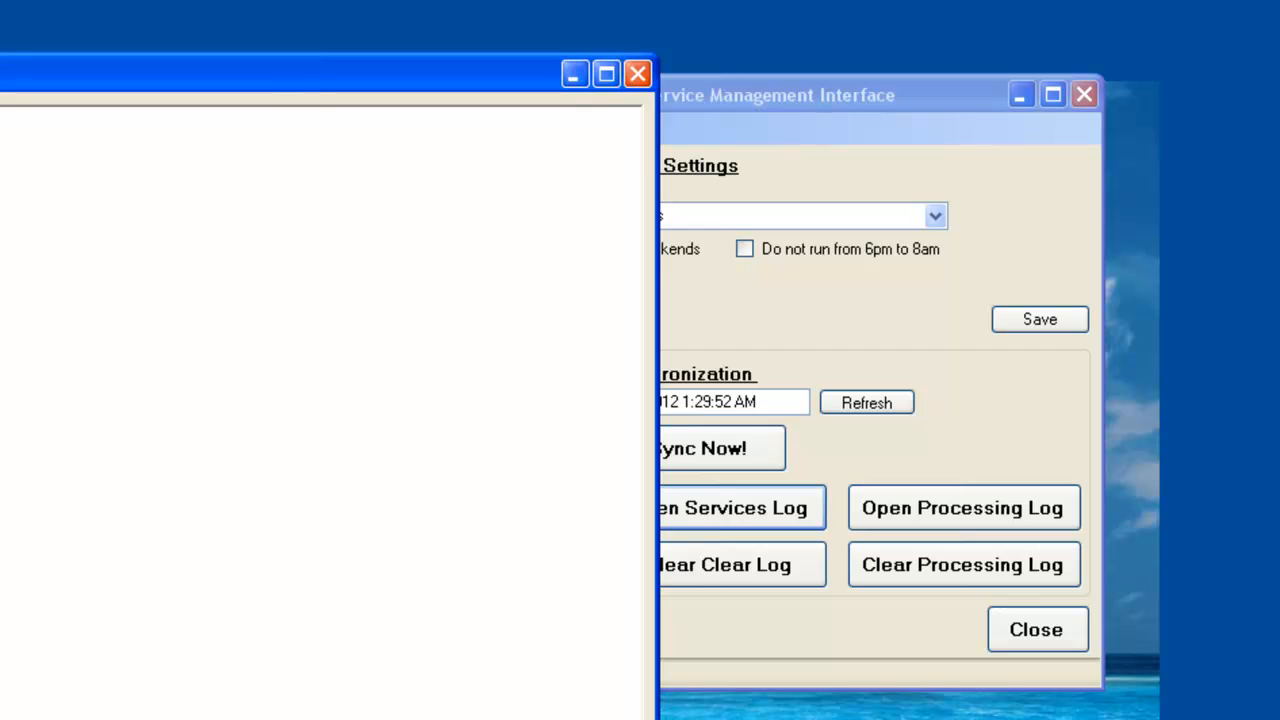
{"action": "key", "text": "alt+F4"}
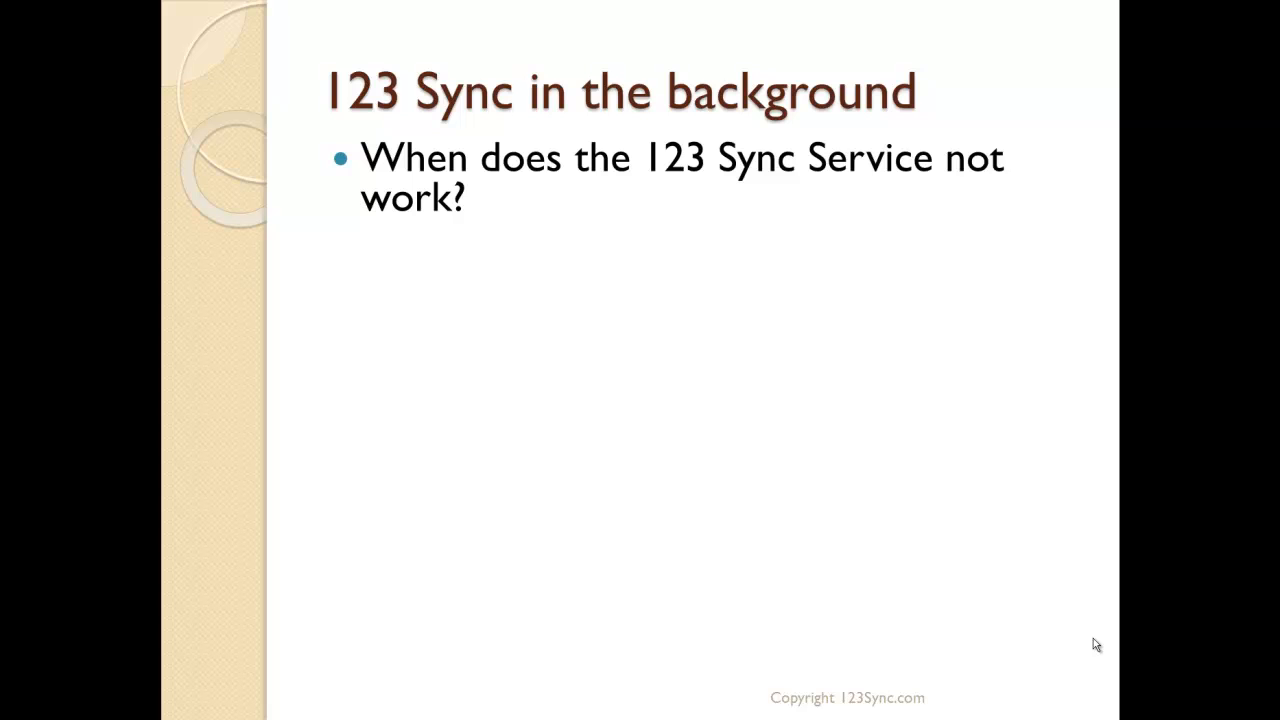
{"action": "left_click", "coordinate": [1093, 639]}
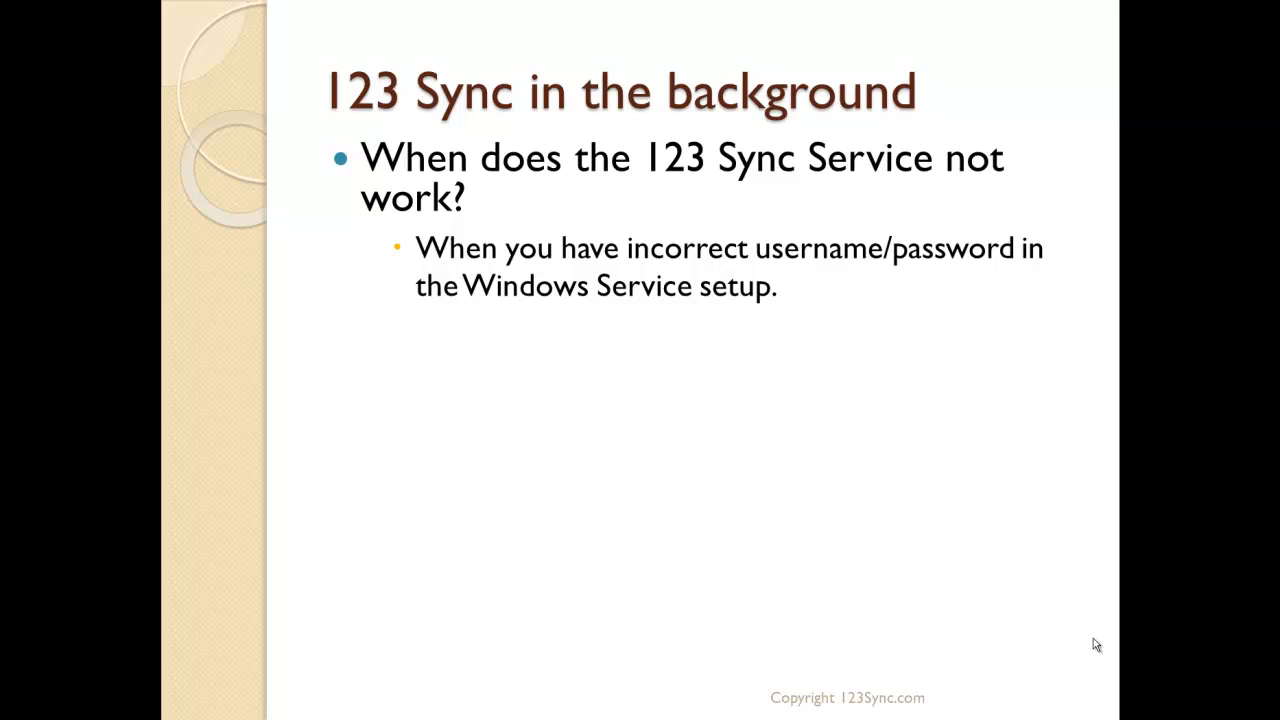
{"action": "left_click", "coordinate": [1093, 639]}
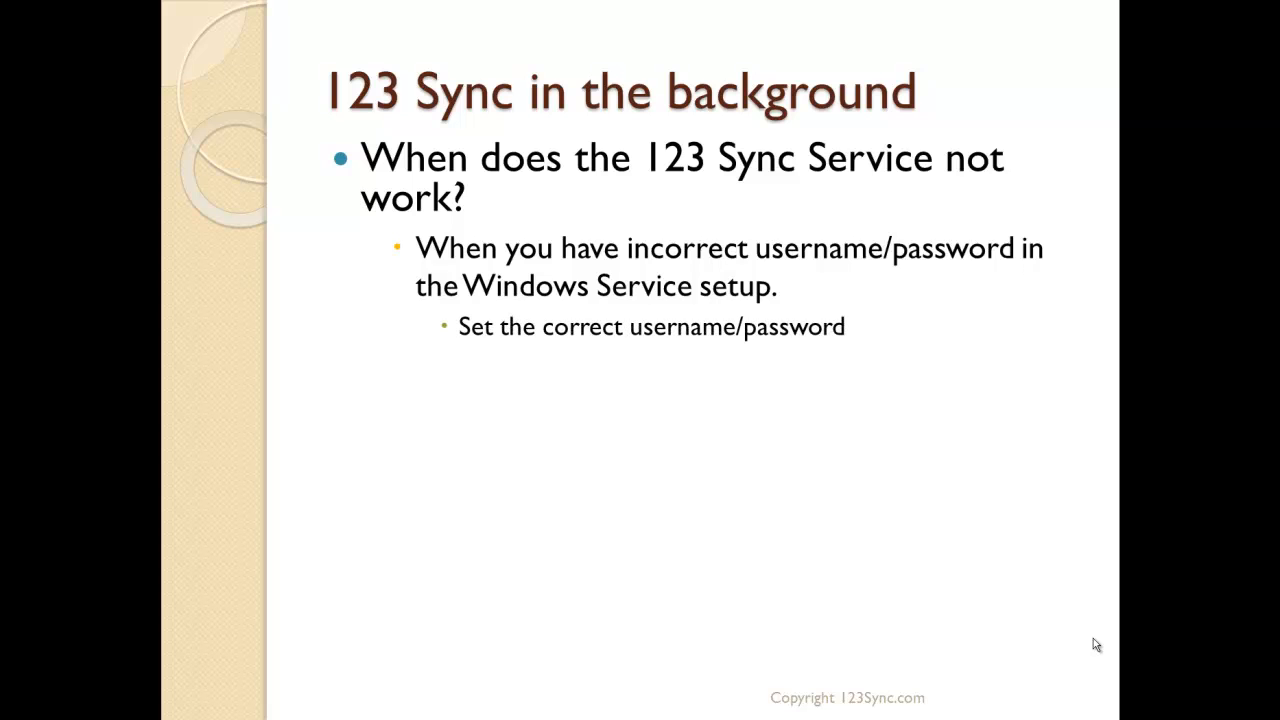